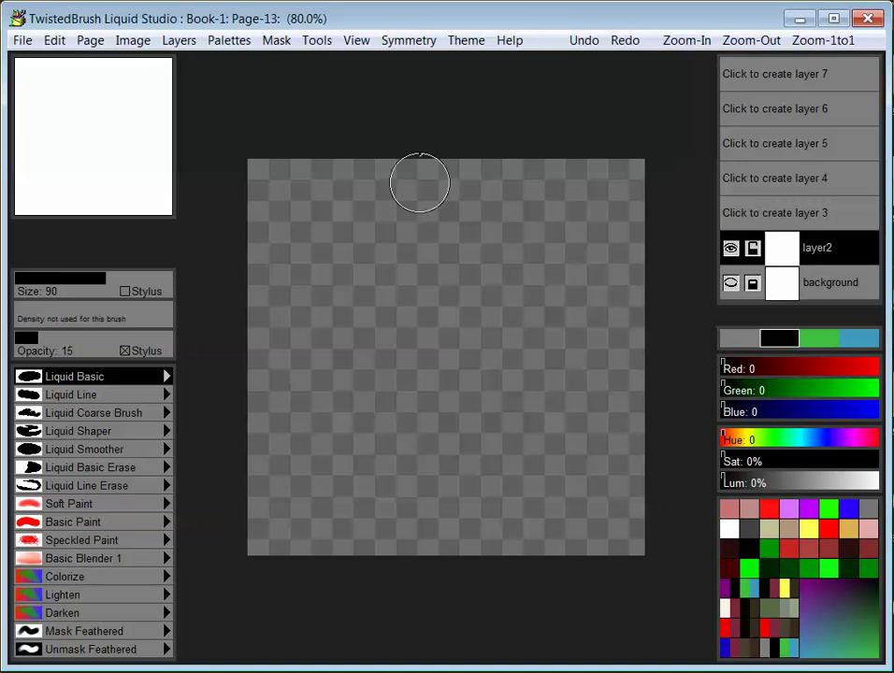
Start a new blank page for the drawing
click(24, 41)
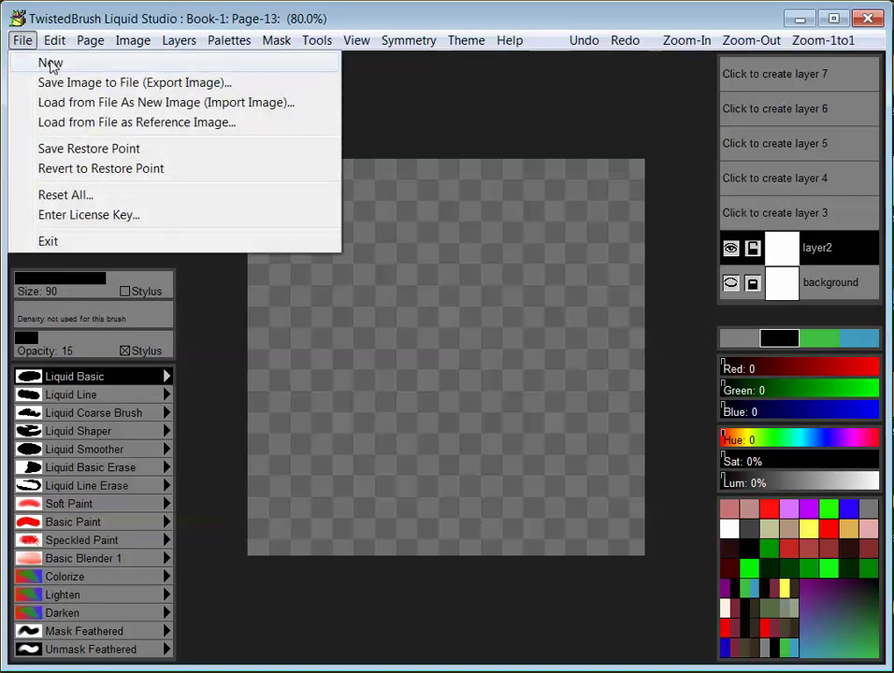
click(51, 63)
click(534, 445)
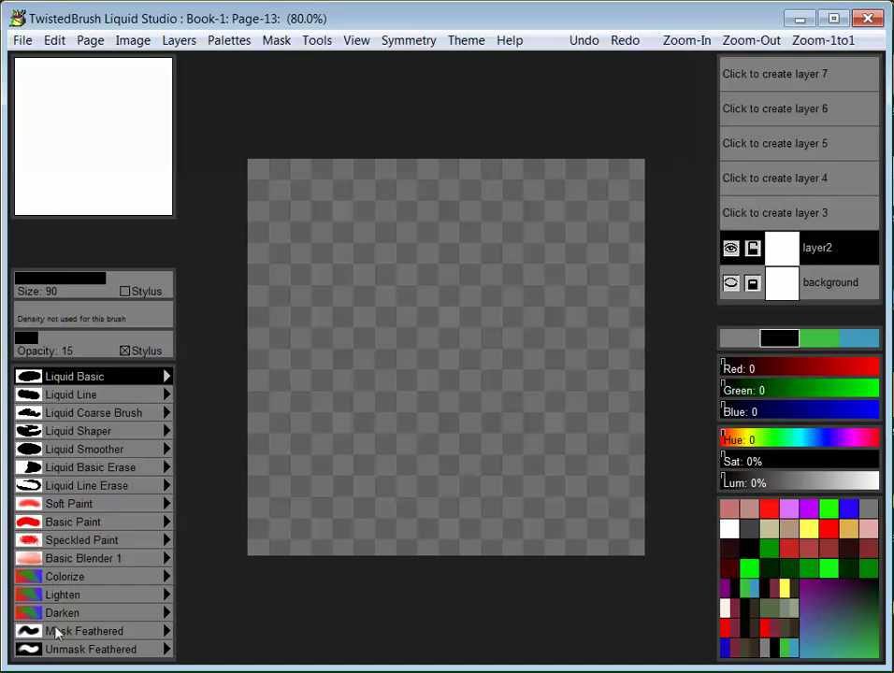
Replace the Liquid Basic brush shortcut with Liquid Line, and replace that with Soft Pastel from the Paint brushes
click(85, 377)
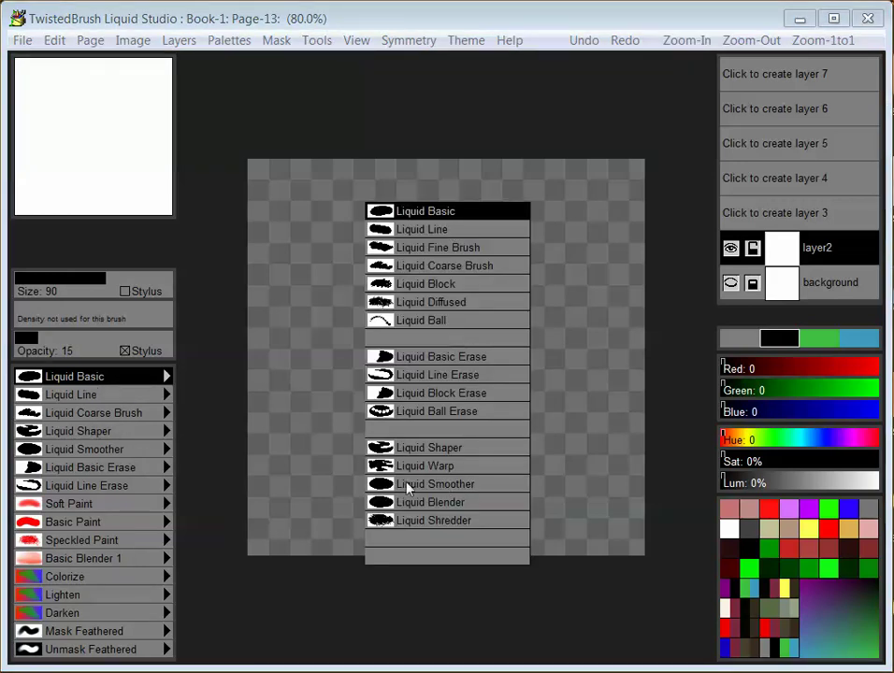
click(440, 238)
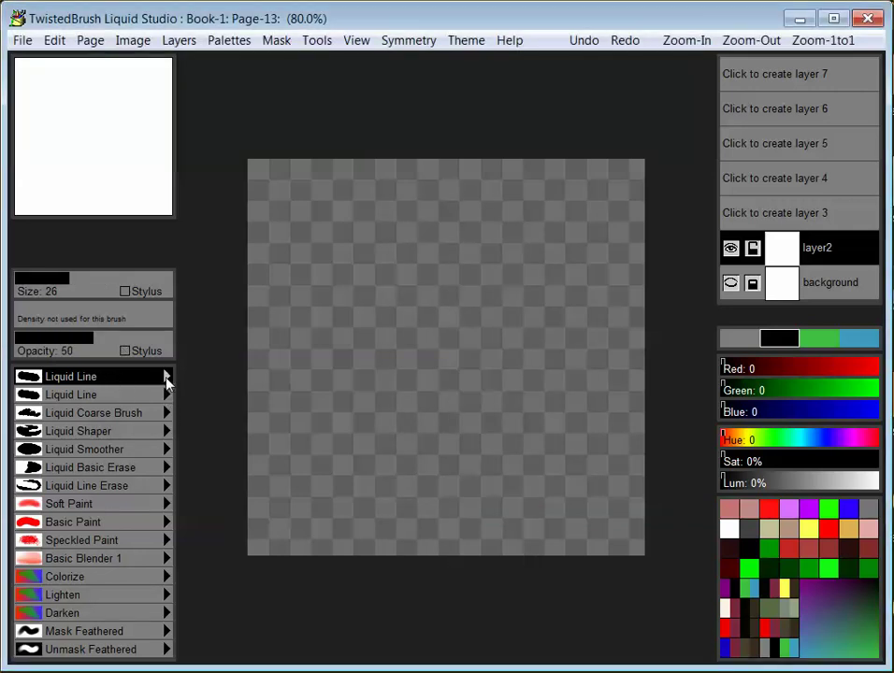
click(166, 378)
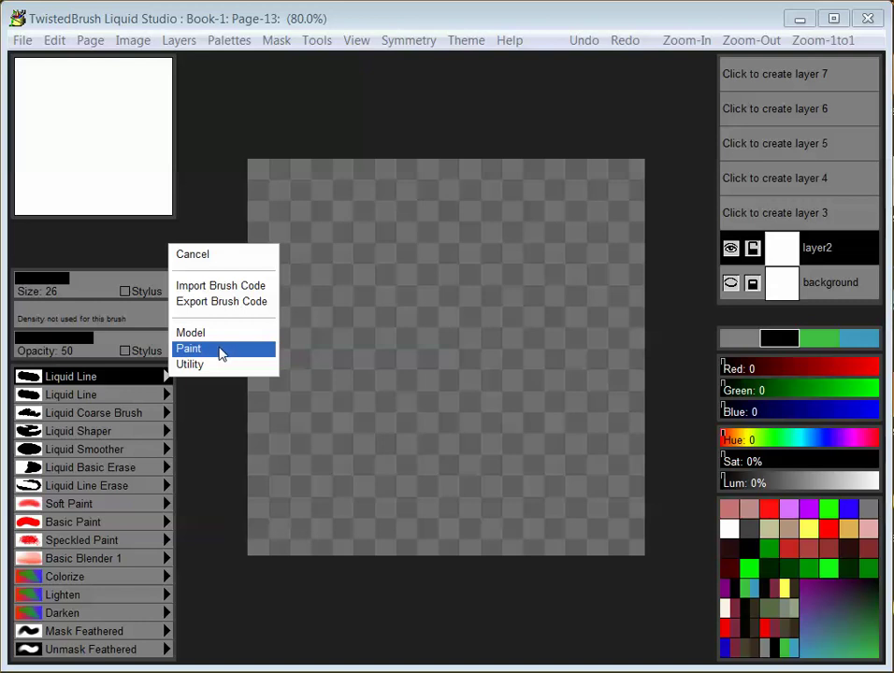
click(207, 353)
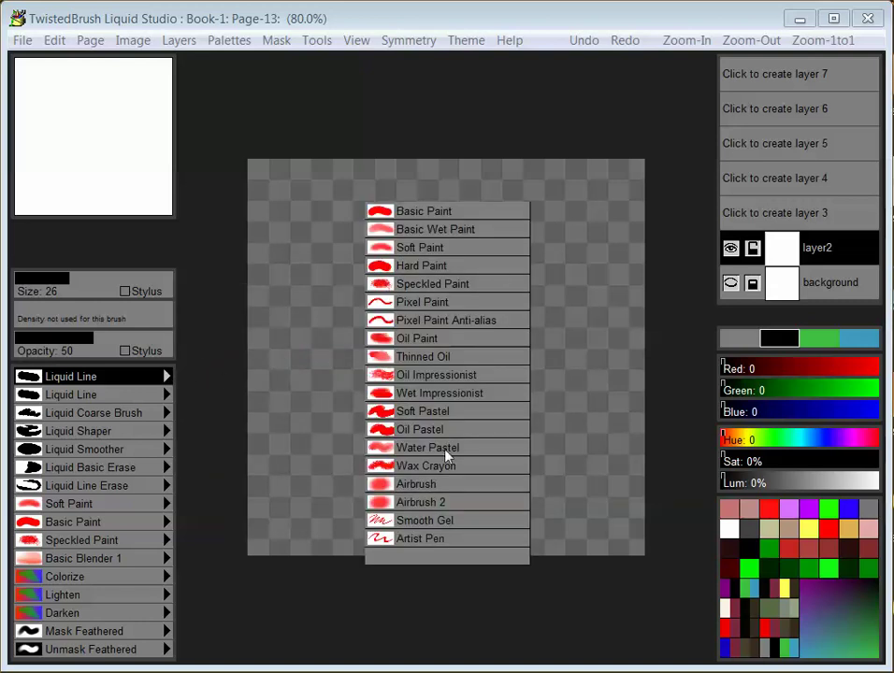
click(458, 418)
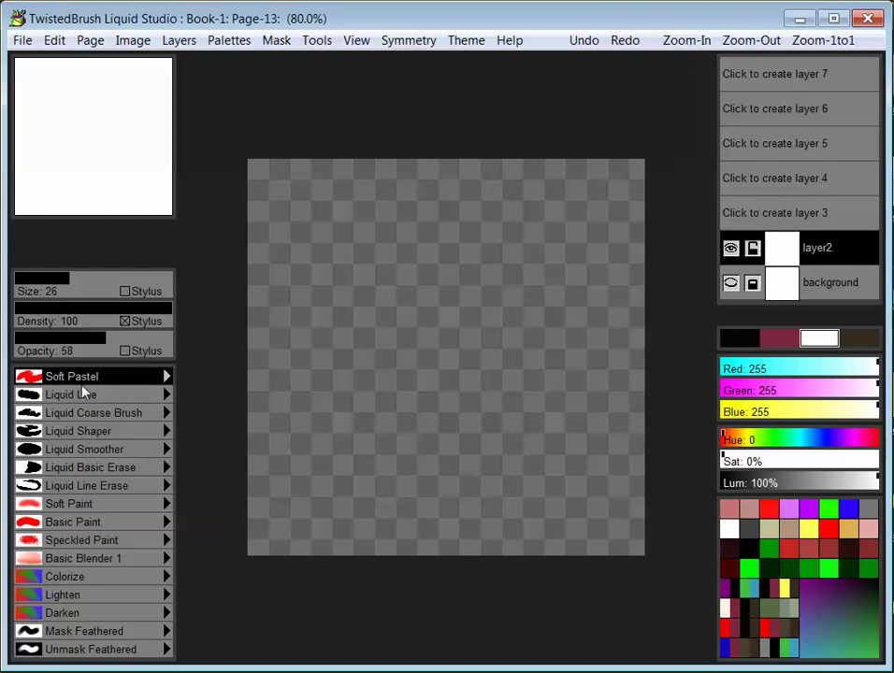
Restore Liquid Basic from the Model brushes to the first brush shortcut
click(167, 379)
click(204, 340)
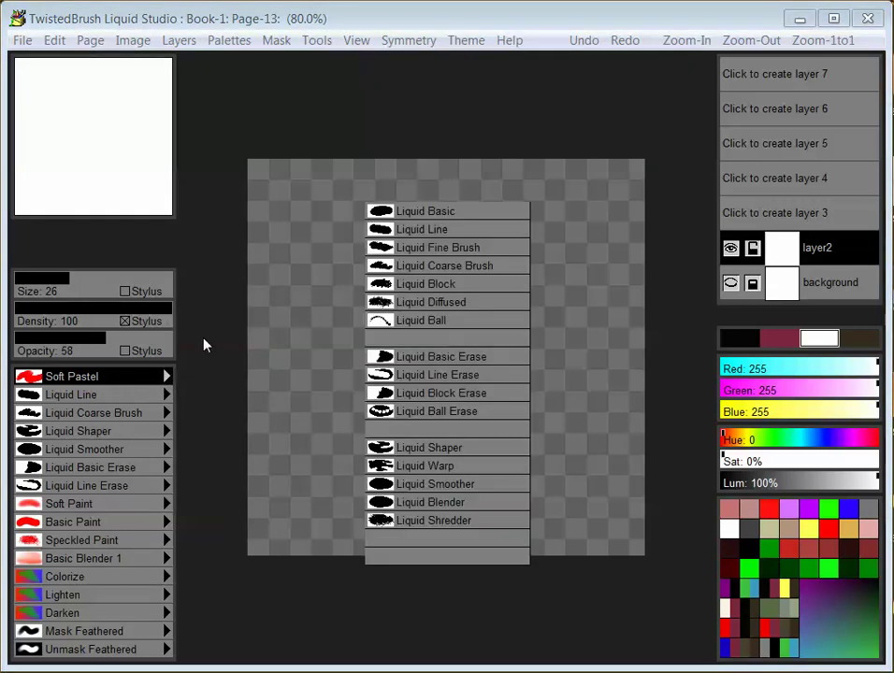
click(451, 217)
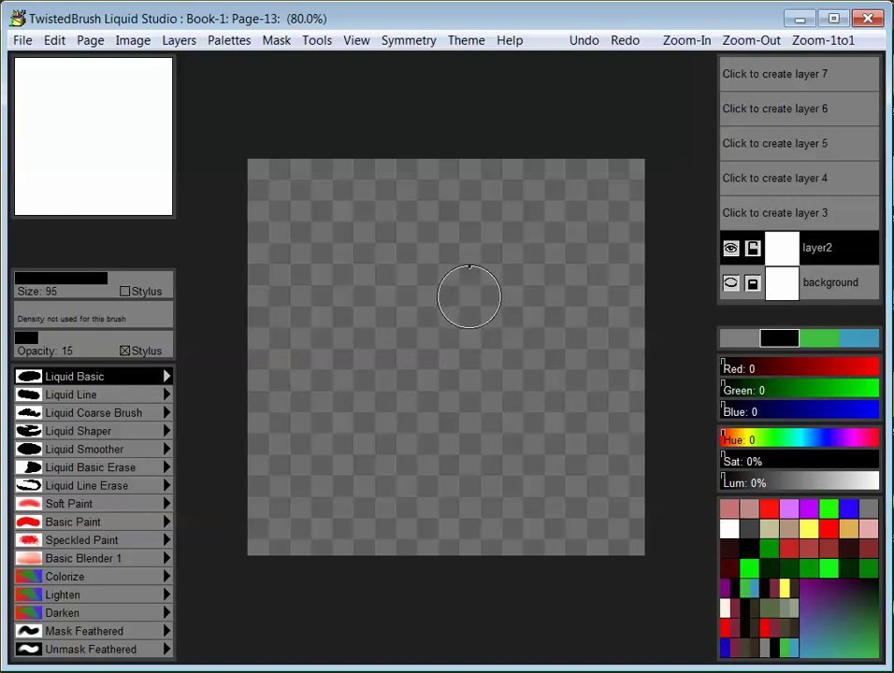
Model a roughly round black blob mid-canvas with Liquid Basic at size 95, and even out its edge using Liquid Smoother
mouse_move(469, 296)
mouse_down()
mouse_move(410, 308)
mouse_move(434, 297)
mouse_move(487, 331)
mouse_move(479, 316)
mouse_move(460, 362)
mouse_move(482, 323)
mouse_move(428, 292)
mouse_move(401, 296)
mouse_move(438, 281)
mouse_move(478, 351)
mouse_move(392, 315)
mouse_move(482, 296)
mouse_move(424, 286)
mouse_move(436, 365)
mouse_move(455, 279)
mouse_move(450, 333)
mouse_move(439, 287)
mouse_move(447, 371)
mouse_move(384, 310)
mouse_move(481, 345)
mouse_move(383, 332)
mouse_move(454, 309)
mouse_move(436, 387)
mouse_move(483, 309)
mouse_move(501, 357)
mouse_move(402, 367)
mouse_up()
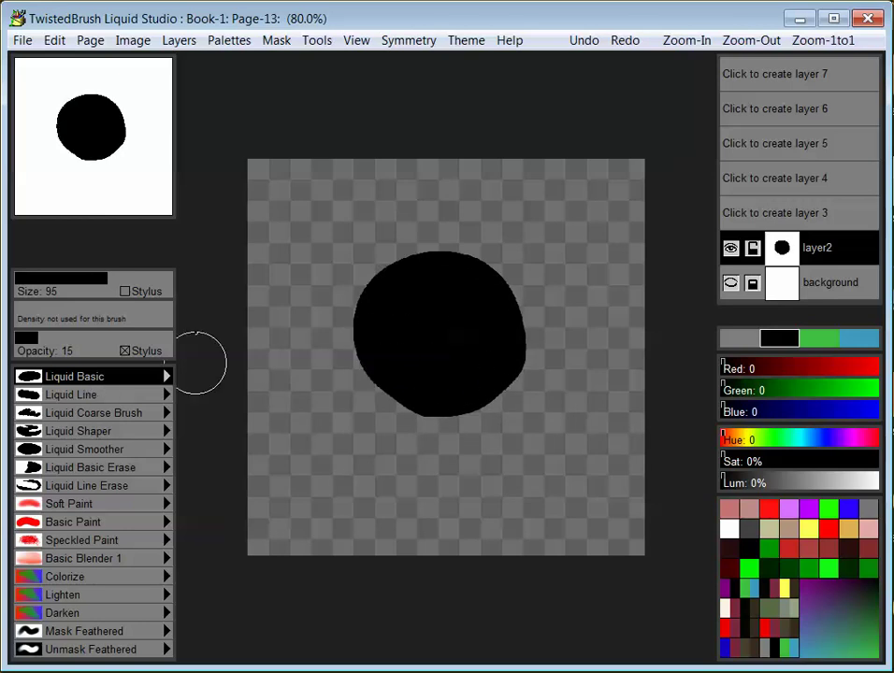
click(110, 452)
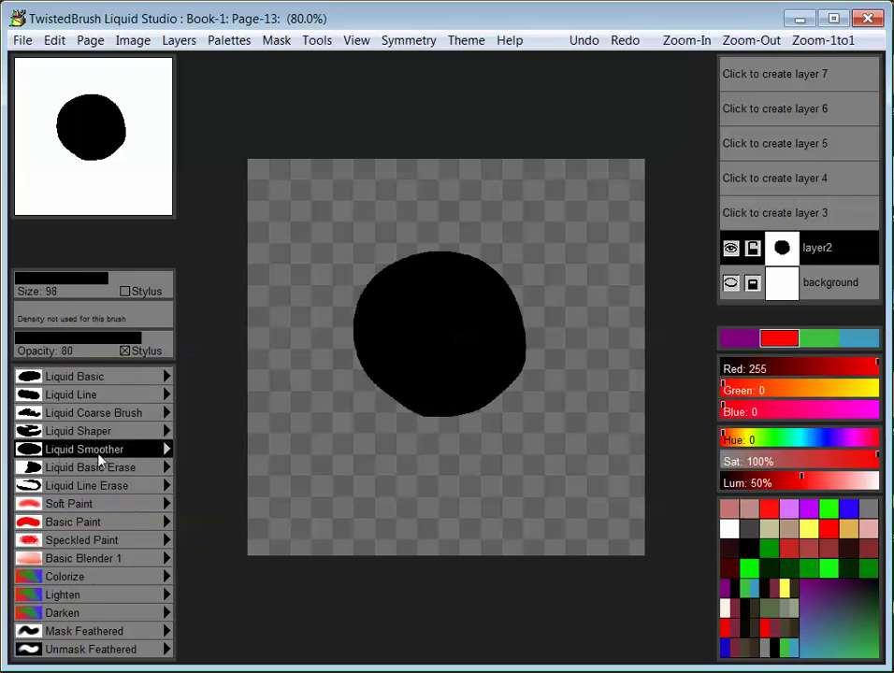
mouse_move(447, 406)
mouse_down()
mouse_move(374, 358)
mouse_move(434, 407)
mouse_move(406, 422)
mouse_move(473, 422)
mouse_move(379, 411)
mouse_move(410, 407)
mouse_move(348, 367)
mouse_move(413, 410)
mouse_move(478, 392)
mouse_move(435, 413)
mouse_move(416, 396)
mouse_move(508, 373)
mouse_move(517, 342)
mouse_move(511, 379)
mouse_move(522, 362)
mouse_move(485, 401)
mouse_move(490, 410)
mouse_move(519, 311)
mouse_move(529, 343)
mouse_move(501, 334)
mouse_move(537, 373)
mouse_move(533, 318)
mouse_move(496, 241)
mouse_move(415, 253)
mouse_move(432, 252)
mouse_move(349, 321)
mouse_move(386, 381)
mouse_move(361, 338)
mouse_move(357, 380)
mouse_move(410, 413)
mouse_move(338, 370)
mouse_move(356, 394)
mouse_move(406, 418)
mouse_move(341, 368)
mouse_move(328, 375)
mouse_move(431, 416)
mouse_move(365, 404)
mouse_move(464, 436)
mouse_move(448, 428)
mouse_move(411, 435)
mouse_move(482, 420)
mouse_move(469, 396)
mouse_move(468, 441)
mouse_move(522, 397)
mouse_move(454, 438)
mouse_move(512, 404)
mouse_move(509, 383)
mouse_move(526, 393)
mouse_move(435, 417)
mouse_move(532, 336)
mouse_move(530, 384)
mouse_move(512, 296)
mouse_move(530, 308)
mouse_move(488, 275)
mouse_move(507, 259)
mouse_move(455, 262)
mouse_move(538, 288)
mouse_move(500, 268)
mouse_move(408, 249)
mouse_move(409, 262)
mouse_move(358, 299)
mouse_move(347, 345)
mouse_move(371, 389)
mouse_move(355, 380)
mouse_move(362, 365)
mouse_move(410, 403)
mouse_move(370, 396)
mouse_move(437, 406)
mouse_move(357, 370)
mouse_move(417, 400)
mouse_move(486, 407)
mouse_move(431, 420)
mouse_move(547, 343)
mouse_move(545, 318)
mouse_move(538, 365)
mouse_move(521, 286)
mouse_up()
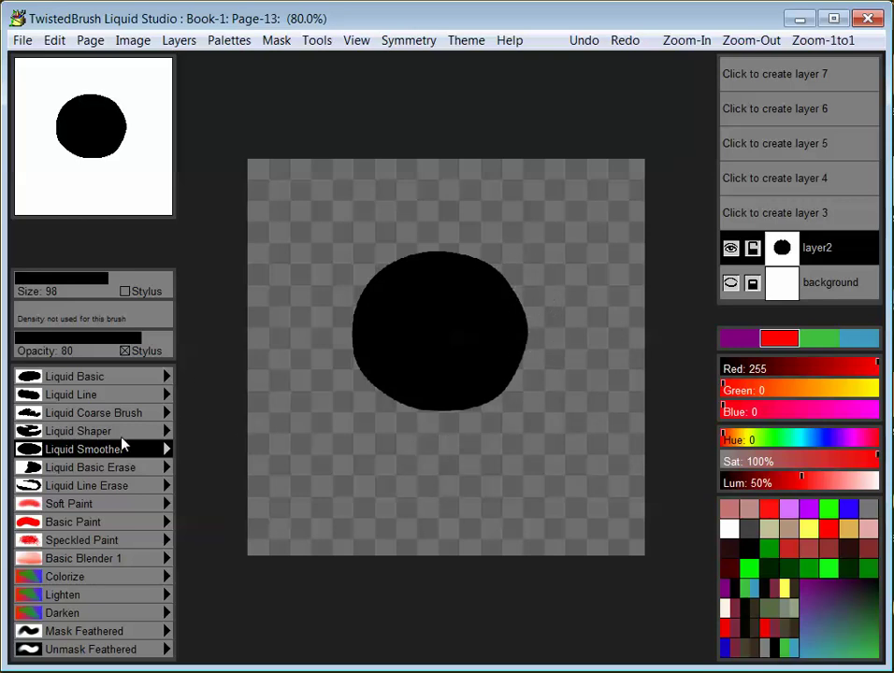
Paint the whole blob pure red with Basic Paint at size 80
click(84, 530)
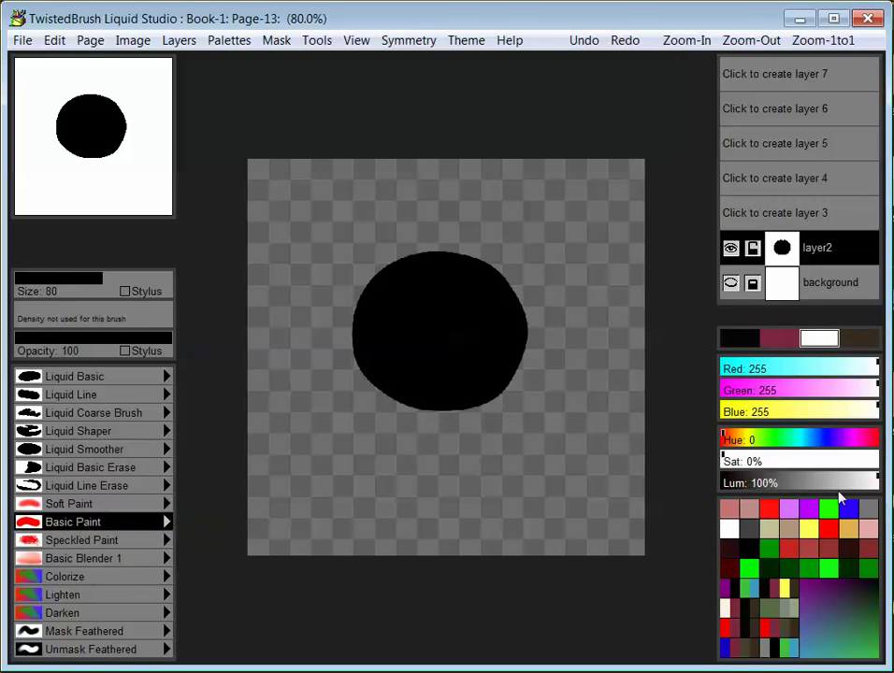
click(827, 534)
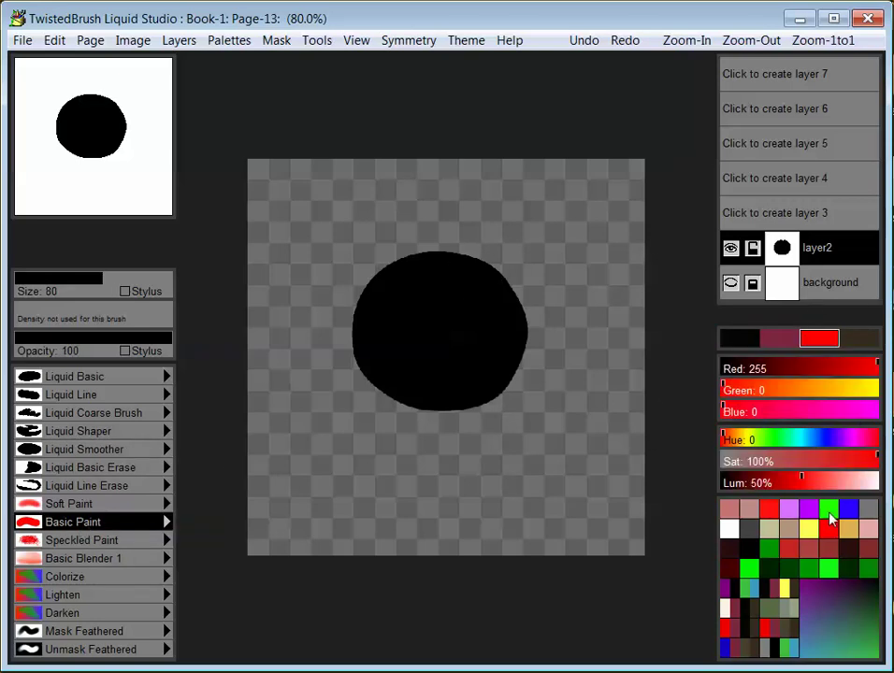
mouse_move(438, 245)
mouse_down()
mouse_move(309, 356)
mouse_move(568, 310)
mouse_move(683, 367)
mouse_up()
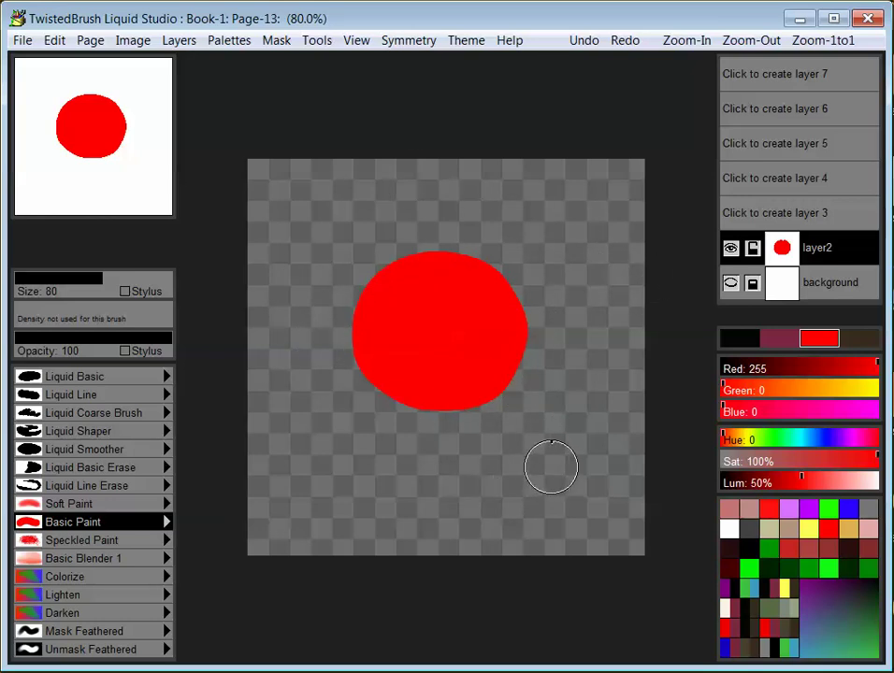
Preview the red blob against the background layer, and hide that layer again
click(731, 286)
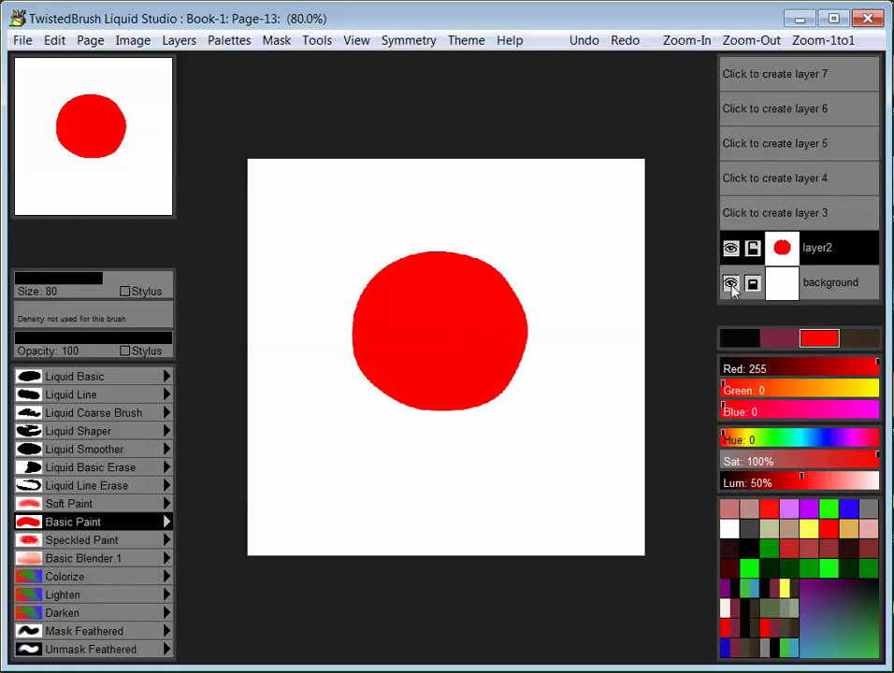
click(731, 285)
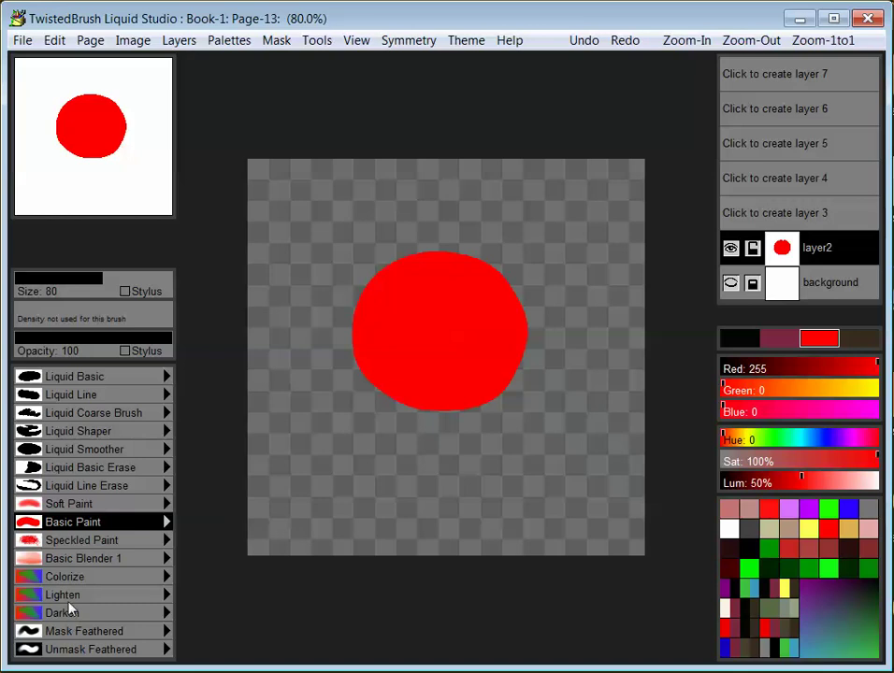
Shade the left and lower edges of the red ball using the Darken brush at size 98
click(76, 617)
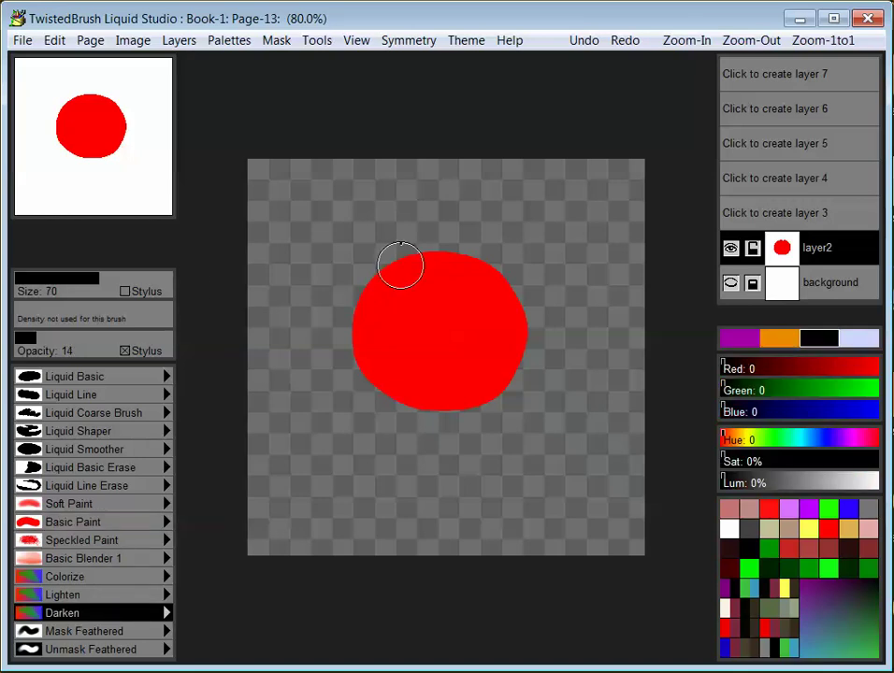
click(109, 290)
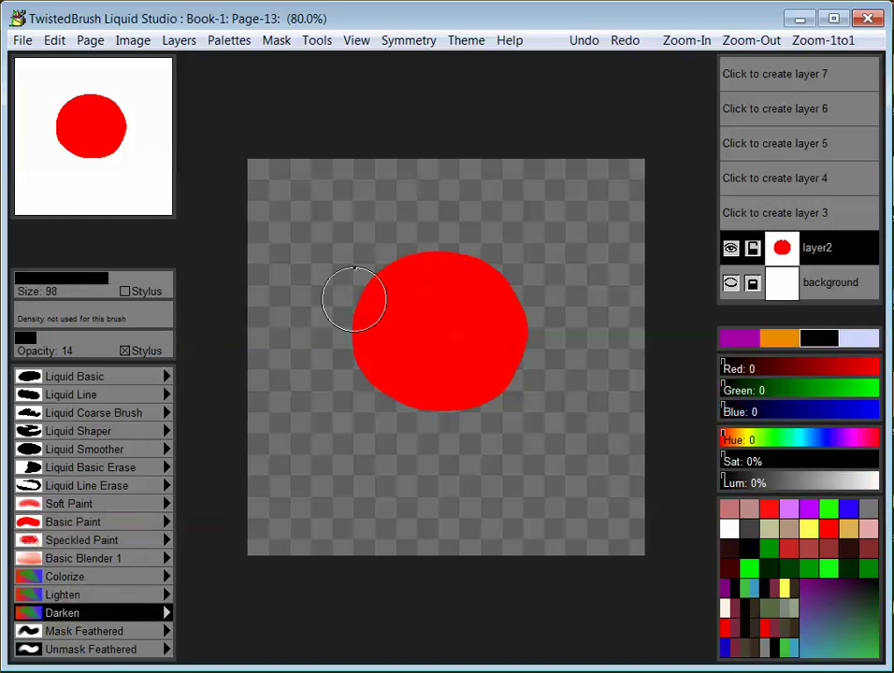
mouse_move(351, 295)
mouse_down()
mouse_move(363, 333)
mouse_move(350, 334)
mouse_move(410, 408)
mouse_move(365, 301)
mouse_move(396, 340)
mouse_move(384, 344)
mouse_move(379, 262)
mouse_move(385, 367)
mouse_move(417, 382)
mouse_move(383, 278)
mouse_move(462, 387)
mouse_move(396, 323)
mouse_move(491, 392)
mouse_move(508, 386)
mouse_move(454, 383)
mouse_move(402, 259)
mouse_move(402, 348)
mouse_move(359, 343)
mouse_move(368, 351)
mouse_move(375, 310)
mouse_up()
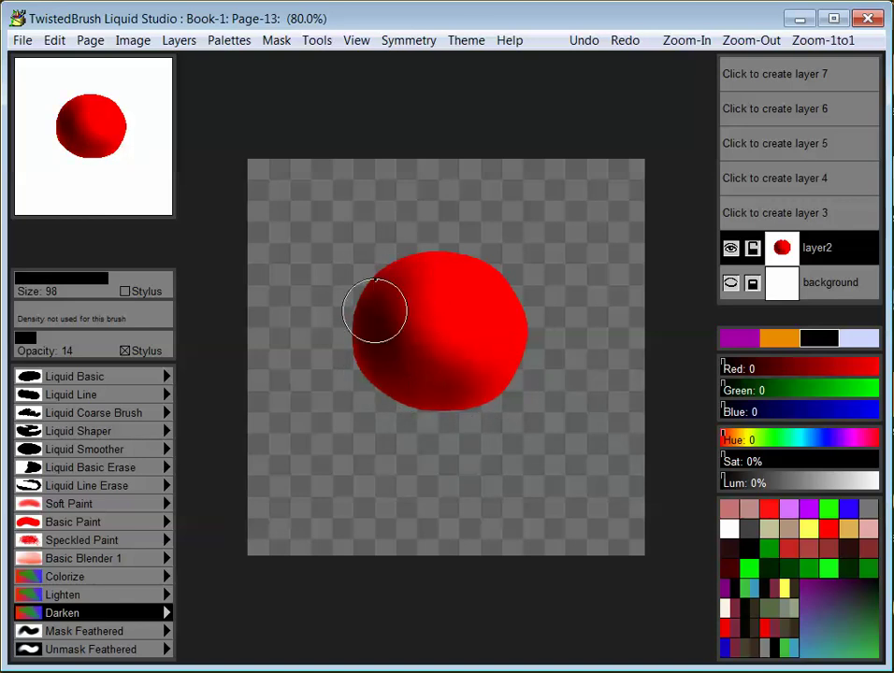
Add a bright highlight to the ball's upper right with Lighten at opacity 14, raising the colour's luminance to 100%
click(62, 595)
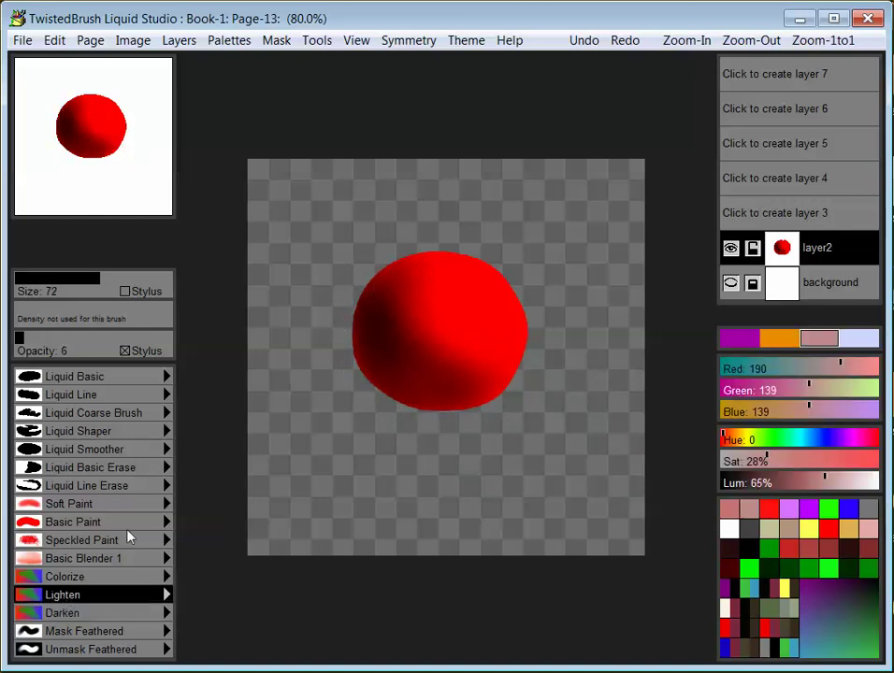
mouse_move(441, 316)
mouse_down()
mouse_move(450, 289)
mouse_move(461, 326)
mouse_move(470, 311)
mouse_move(434, 323)
mouse_move(458, 300)
mouse_up()
drag(823, 482, 887, 491)
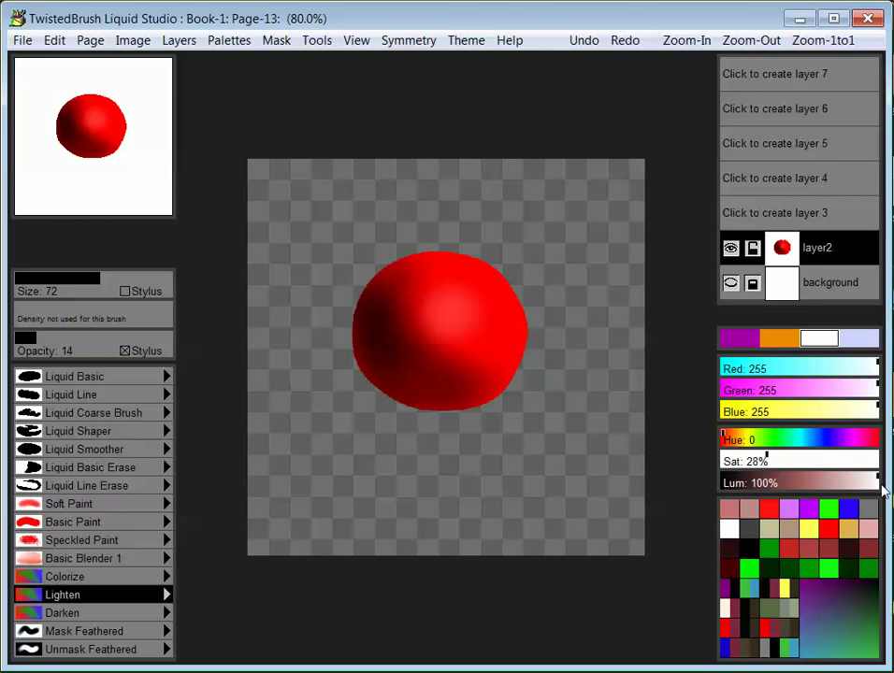
mouse_move(473, 310)
mouse_down()
mouse_move(444, 310)
mouse_move(483, 313)
mouse_move(447, 322)
mouse_up()
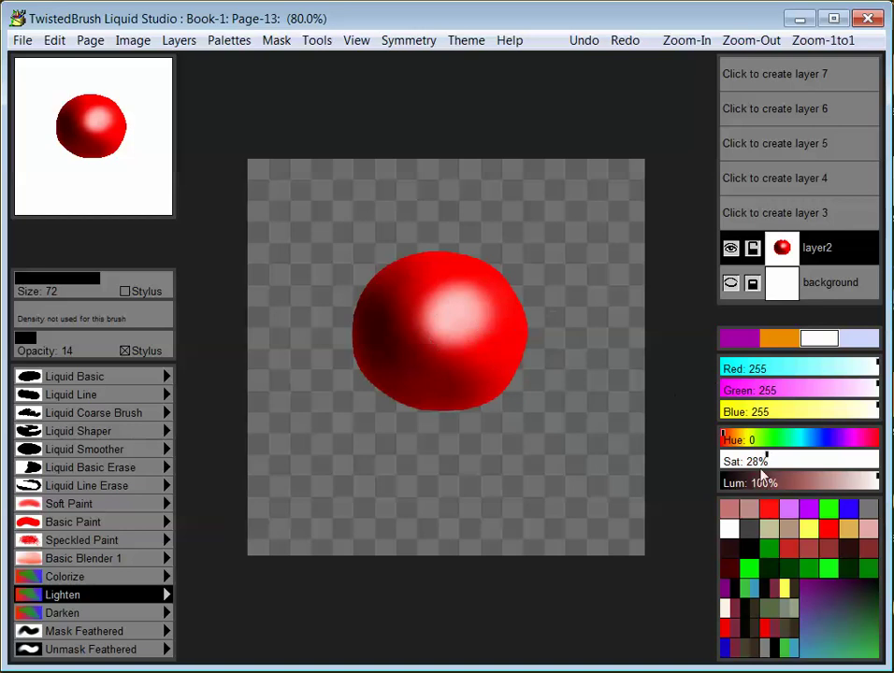
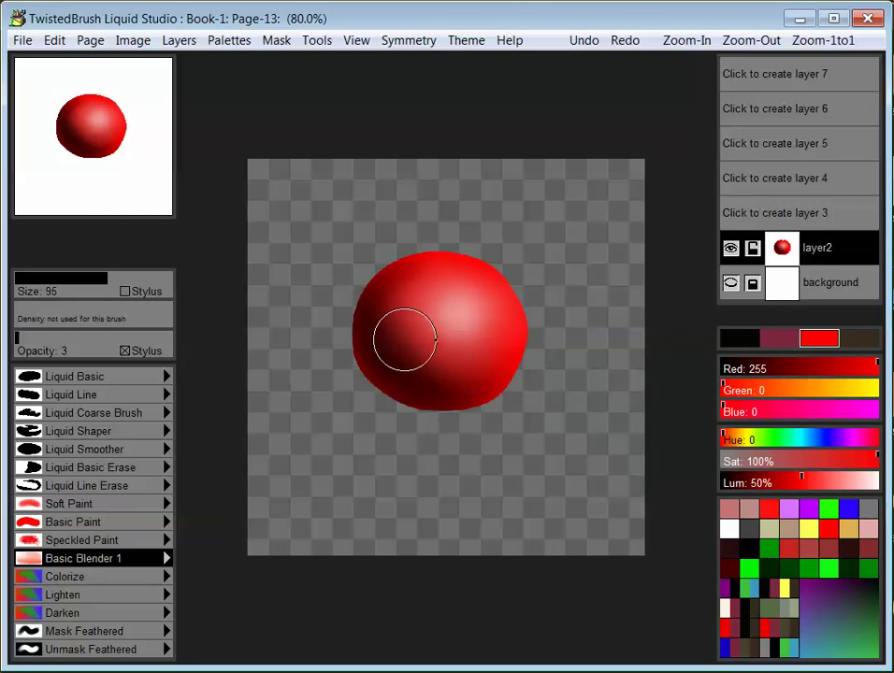
Round out the ball's outline with Liquid Smoother, raising the brush size to 252 and lowering the opacity to 11
click(109, 449)
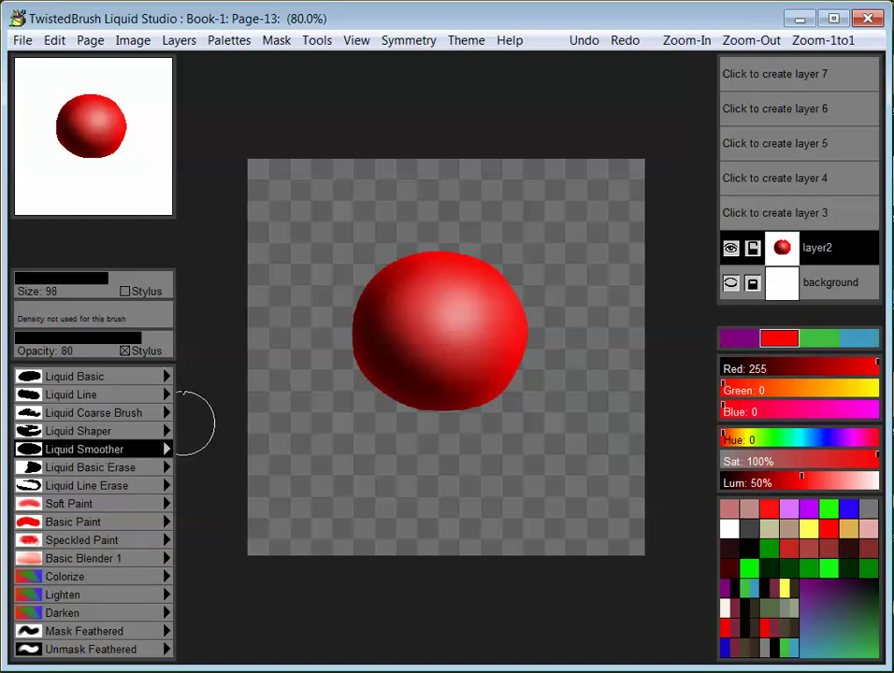
mouse_move(351, 391)
mouse_down()
mouse_move(384, 390)
mouse_move(361, 391)
mouse_move(367, 386)
mouse_move(392, 402)
mouse_move(371, 394)
mouse_move(396, 379)
mouse_move(368, 375)
mouse_move(454, 409)
mouse_move(531, 398)
mouse_move(452, 411)
mouse_move(495, 417)
mouse_move(556, 342)
mouse_move(538, 297)
mouse_move(471, 257)
mouse_move(497, 260)
mouse_move(492, 264)
mouse_move(528, 300)
mouse_move(553, 349)
mouse_move(535, 389)
mouse_move(438, 430)
mouse_move(444, 423)
mouse_move(427, 414)
mouse_move(440, 411)
mouse_move(465, 428)
mouse_move(501, 400)
mouse_move(536, 341)
mouse_move(519, 385)
mouse_move(532, 351)
mouse_move(515, 299)
mouse_move(390, 242)
mouse_move(445, 246)
mouse_move(395, 239)
mouse_move(317, 304)
mouse_move(328, 342)
mouse_move(385, 402)
mouse_up()
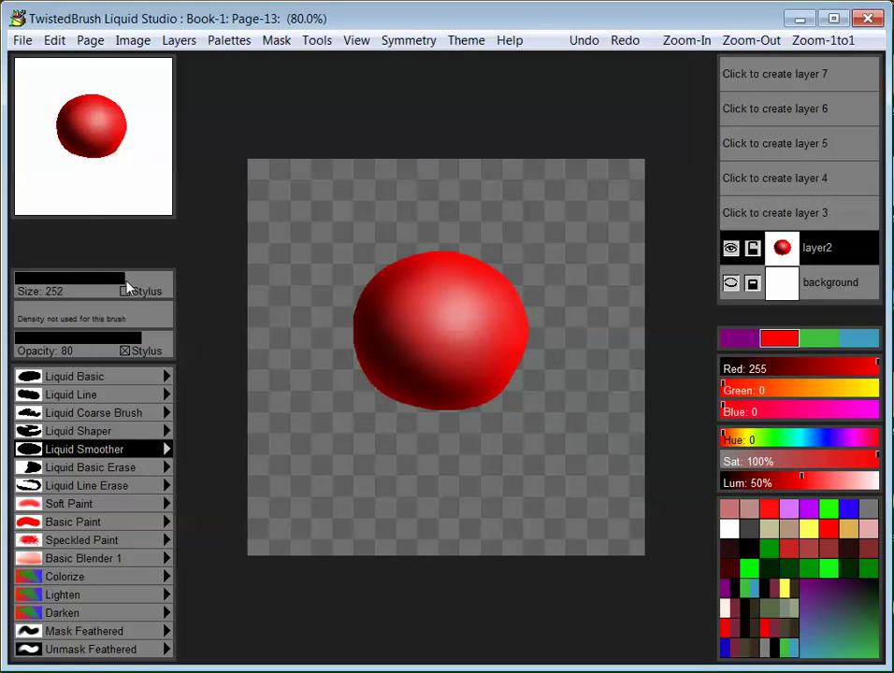
mouse_move(359, 359)
mouse_down()
mouse_move(413, 400)
mouse_move(368, 411)
mouse_move(424, 398)
mouse_move(403, 421)
mouse_up()
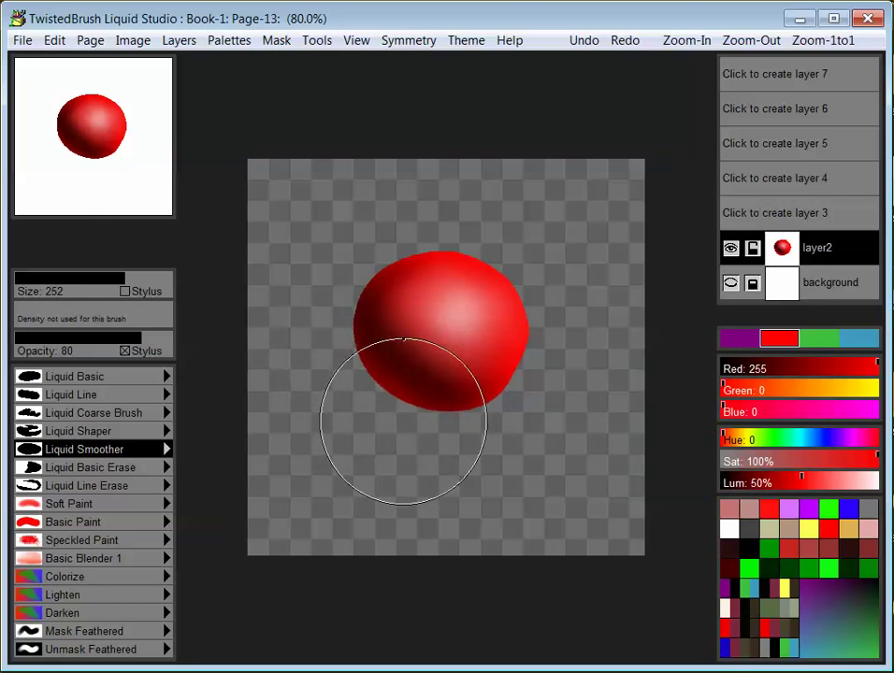
click(124, 350)
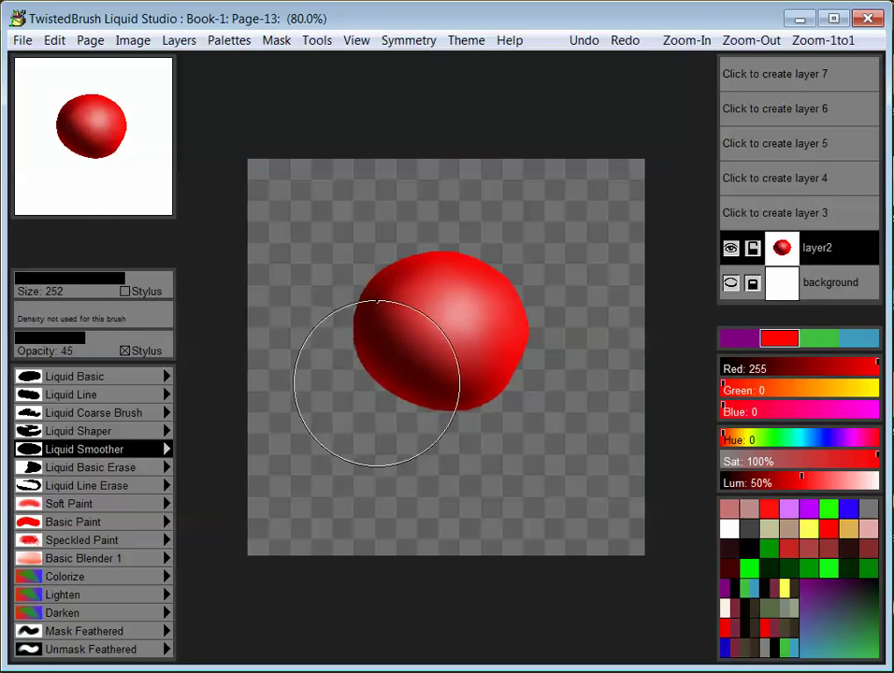
mouse_move(359, 378)
mouse_down()
mouse_move(434, 388)
mouse_move(416, 398)
mouse_move(399, 388)
mouse_move(383, 355)
mouse_move(364, 363)
mouse_move(403, 372)
mouse_move(341, 361)
mouse_move(352, 339)
mouse_move(317, 349)
mouse_move(338, 352)
mouse_move(381, 394)
mouse_move(480, 413)
mouse_move(483, 433)
mouse_move(475, 419)
mouse_move(419, 429)
mouse_up()
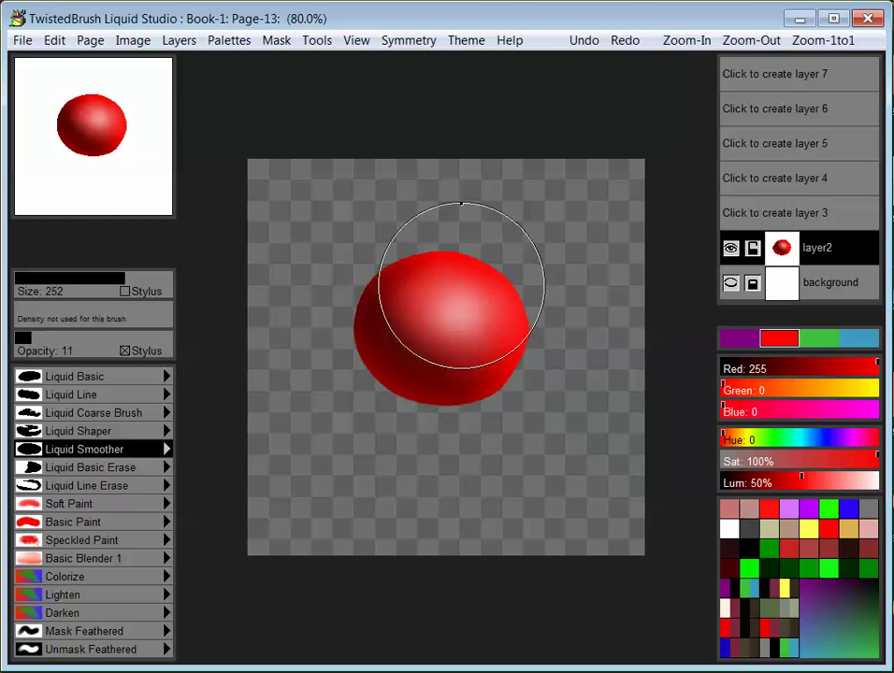
mouse_move(561, 329)
mouse_down()
mouse_move(496, 330)
mouse_move(545, 310)
mouse_move(494, 301)
mouse_move(507, 257)
mouse_move(363, 290)
mouse_move(369, 286)
mouse_move(324, 328)
mouse_move(374, 371)
mouse_up()
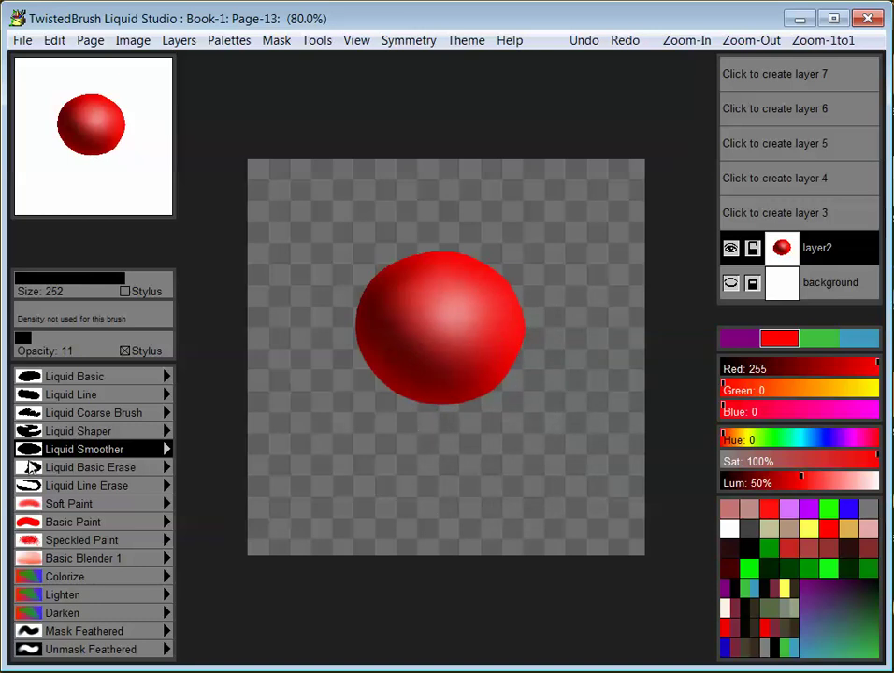
Cut off the ball's underside along a straight horizontal edge with Liquid Line Erase at size 95
click(94, 487)
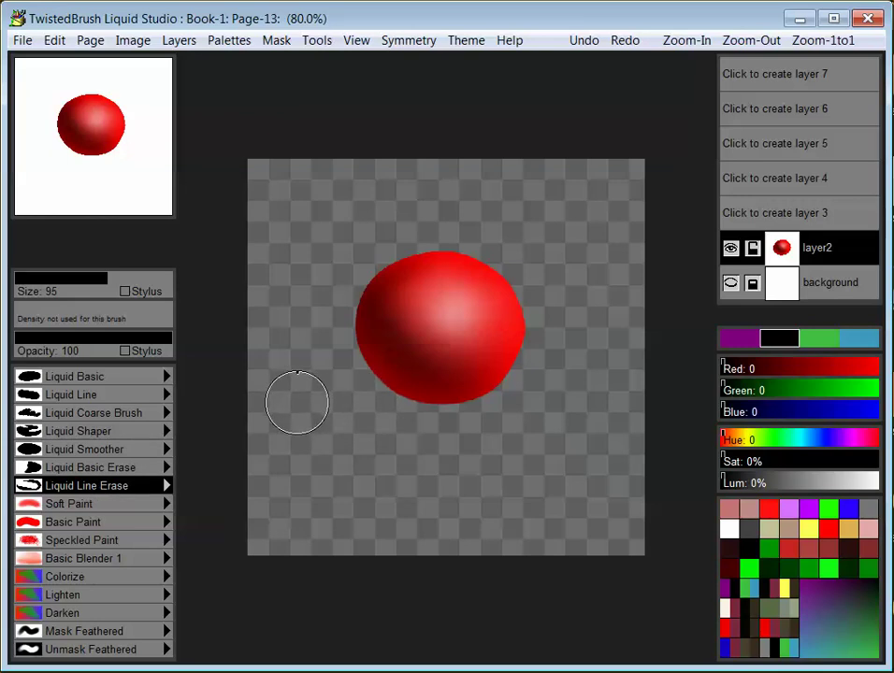
mouse_move(297, 402)
mouse_down()
mouse_move(565, 403)
mouse_move(572, 455)
mouse_move(584, 433)
mouse_move(555, 266)
mouse_move(507, 211)
mouse_move(601, 308)
mouse_move(572, 290)
mouse_move(592, 367)
mouse_move(571, 418)
mouse_move(596, 370)
mouse_move(593, 331)
mouse_move(599, 369)
mouse_move(591, 416)
mouse_move(600, 406)
mouse_move(589, 419)
mouse_move(579, 325)
mouse_move(586, 414)
mouse_up()
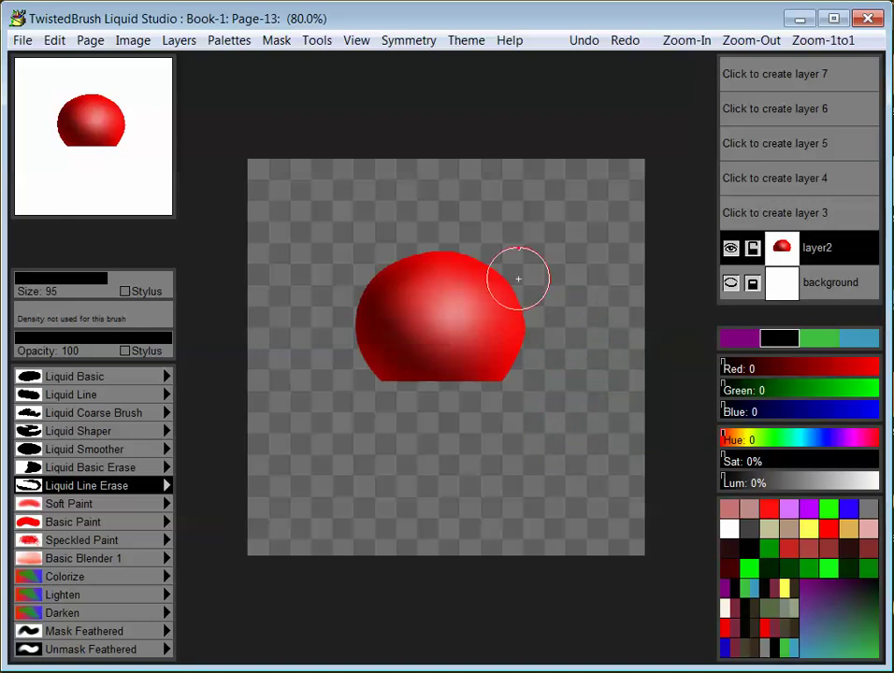
mouse_move(518, 278)
mouse_down()
mouse_move(331, 221)
mouse_move(477, 254)
mouse_move(556, 379)
mouse_move(569, 379)
mouse_move(561, 391)
mouse_up()
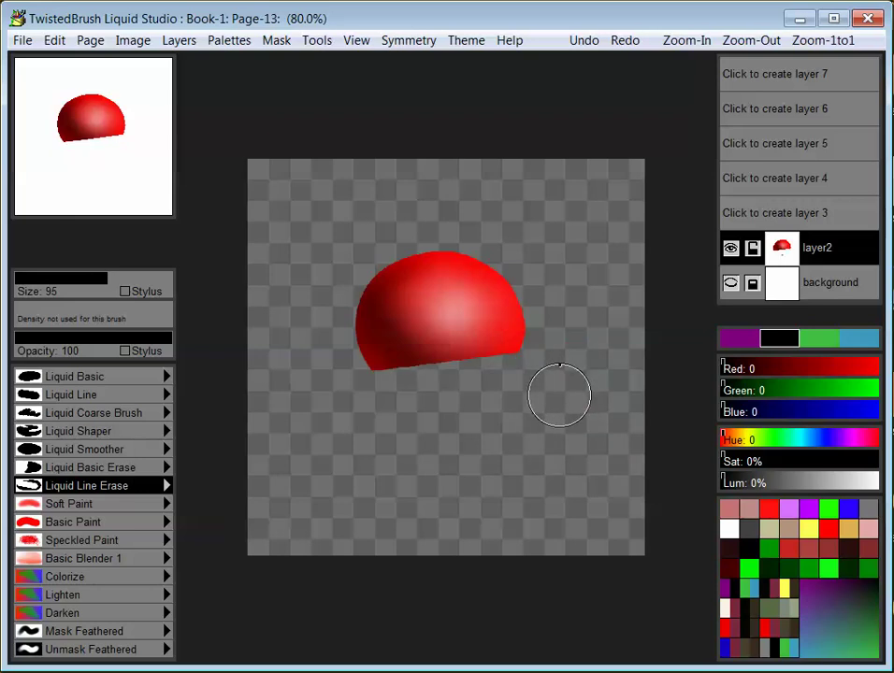
mouse_move(558, 396)
mouse_down()
mouse_move(326, 393)
mouse_move(581, 418)
mouse_move(599, 399)
mouse_up()
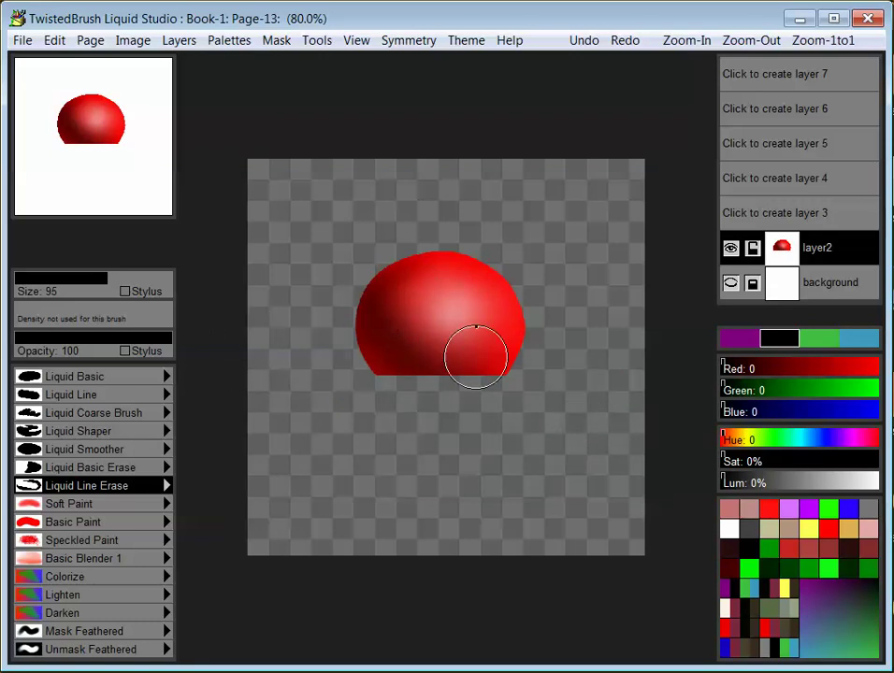
Round the ball's flat underside into a gentle downward curve with Liquid Smoother at size 98 and opacity 55
click(90, 450)
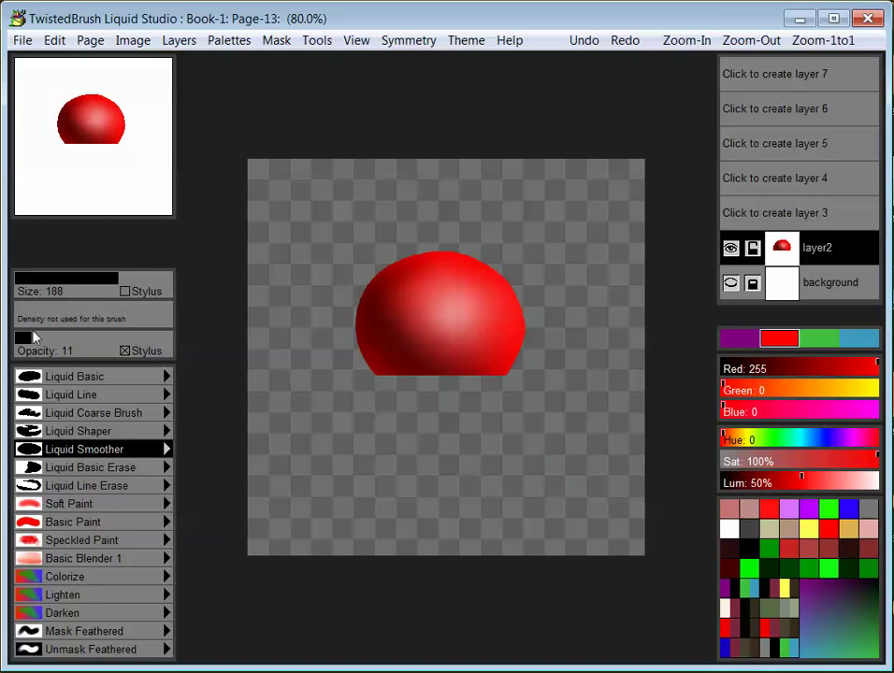
click(72, 341)
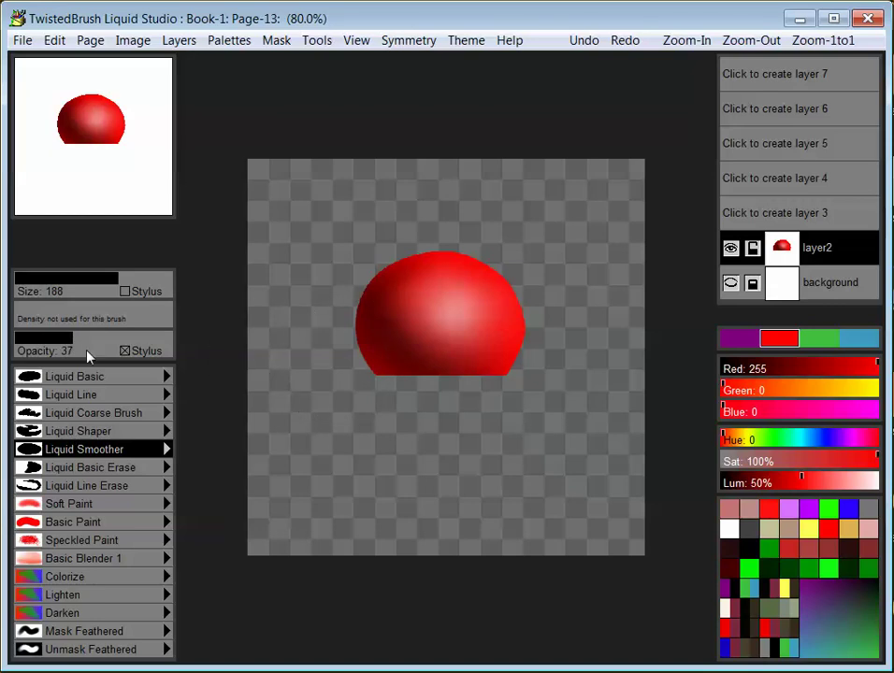
click(101, 341)
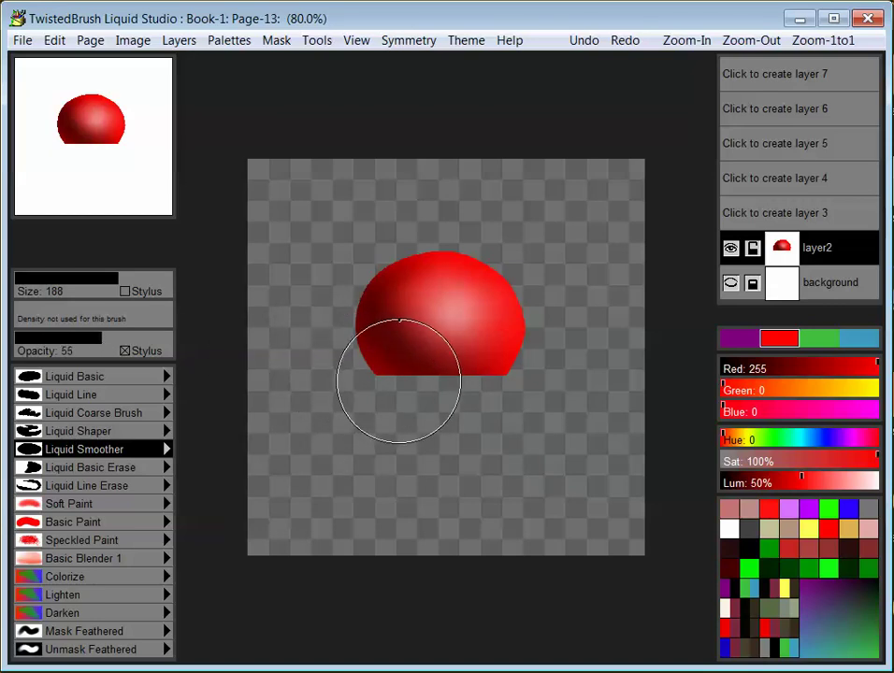
scroll(427, 378, up, 1)
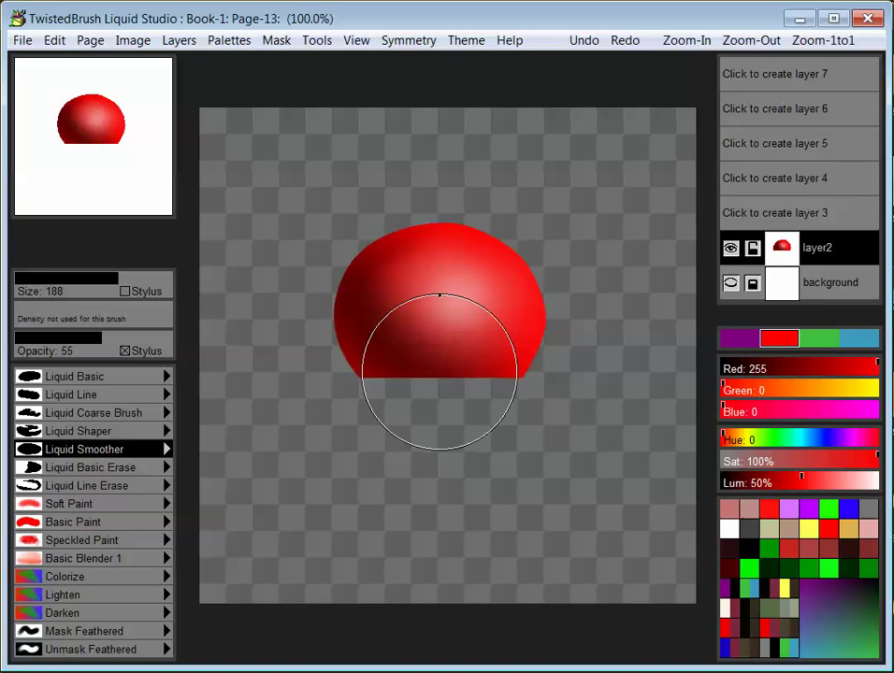
scroll(439, 377, up, 1)
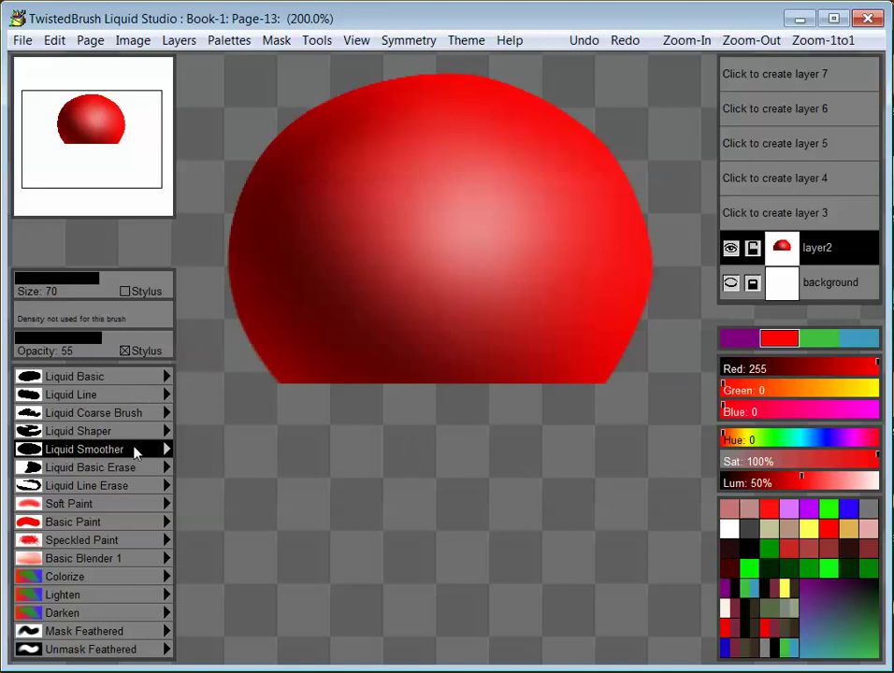
drag(104, 285, 174, 313)
mouse_move(349, 345)
mouse_down()
mouse_move(465, 381)
mouse_move(403, 363)
mouse_move(502, 375)
mouse_move(429, 377)
mouse_move(544, 362)
mouse_move(510, 379)
mouse_move(522, 359)
mouse_move(478, 387)
mouse_move(417, 404)
mouse_move(424, 386)
mouse_move(374, 371)
mouse_move(313, 385)
mouse_move(459, 397)
mouse_move(565, 359)
mouse_move(505, 389)
mouse_move(460, 389)
mouse_move(450, 406)
mouse_move(363, 379)
mouse_move(278, 387)
mouse_move(403, 419)
mouse_move(408, 408)
mouse_move(495, 422)
mouse_move(417, 437)
mouse_move(457, 431)
mouse_move(464, 395)
mouse_move(513, 423)
mouse_move(597, 421)
mouse_move(456, 446)
mouse_move(494, 452)
mouse_move(405, 434)
mouse_move(329, 437)
mouse_move(327, 413)
mouse_move(414, 456)
mouse_move(546, 450)
mouse_move(594, 424)
mouse_move(573, 414)
mouse_move(514, 445)
mouse_move(308, 409)
mouse_move(355, 396)
mouse_move(325, 392)
mouse_move(355, 410)
mouse_move(550, 428)
mouse_move(540, 416)
mouse_move(261, 381)
mouse_move(324, 396)
mouse_move(313, 403)
mouse_move(415, 399)
mouse_move(386, 395)
mouse_move(523, 214)
mouse_move(380, 227)
mouse_move(553, 281)
mouse_move(604, 399)
mouse_move(567, 392)
mouse_move(535, 418)
mouse_move(427, 411)
mouse_move(476, 409)
mouse_move(515, 433)
mouse_move(466, 440)
mouse_move(505, 435)
mouse_move(409, 449)
mouse_move(355, 443)
mouse_move(662, 399)
mouse_move(655, 410)
mouse_move(646, 412)
mouse_move(606, 361)
mouse_move(296, 284)
mouse_move(383, 409)
mouse_move(362, 372)
mouse_move(234, 375)
mouse_move(393, 394)
mouse_move(579, 389)
mouse_up()
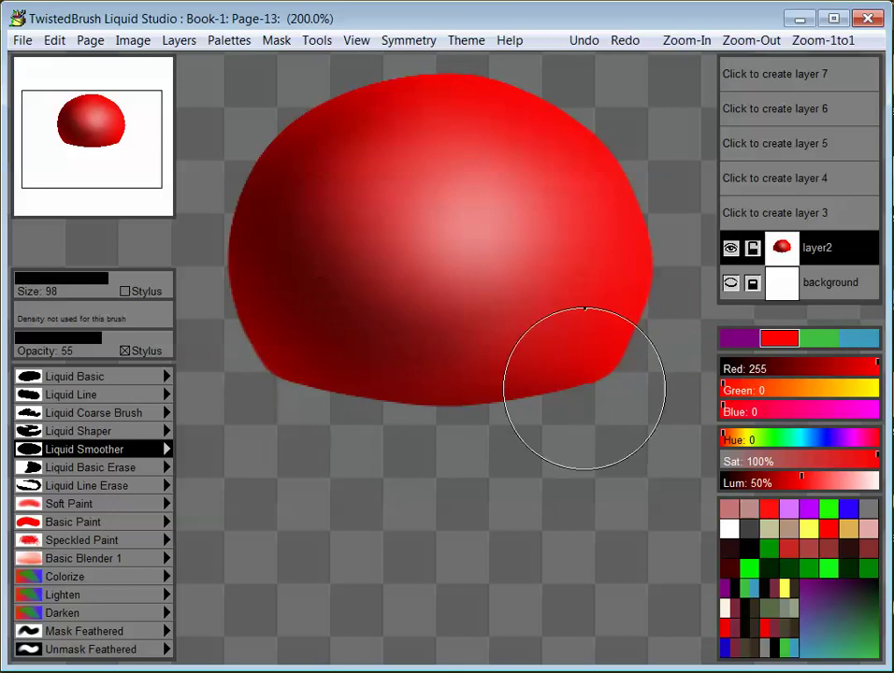
Draw a black stem under the ball on new layer 3 with Liquid Basic at size 41, then move it beneath the ball's layer
click(841, 216)
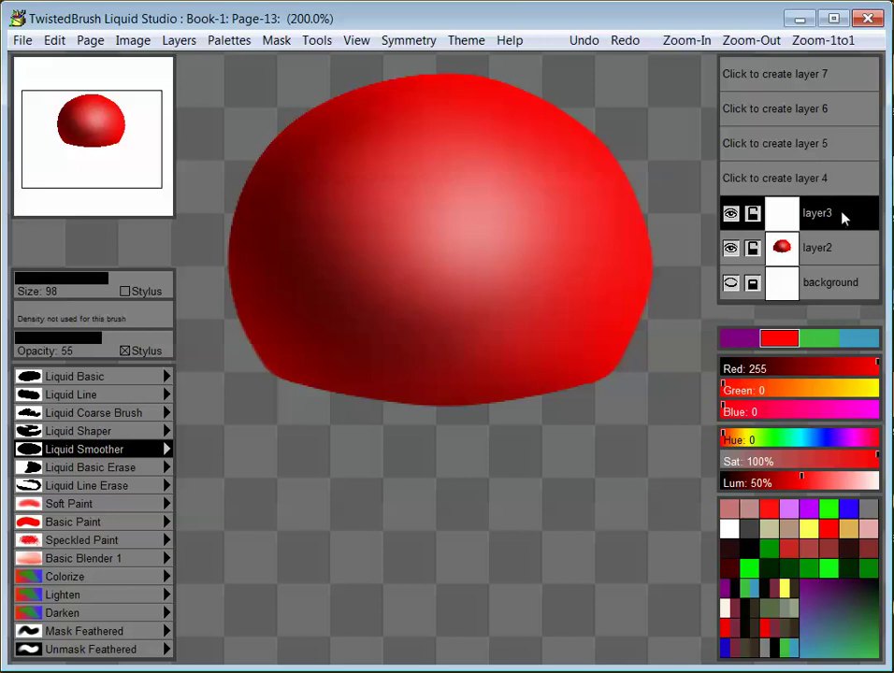
click(90, 379)
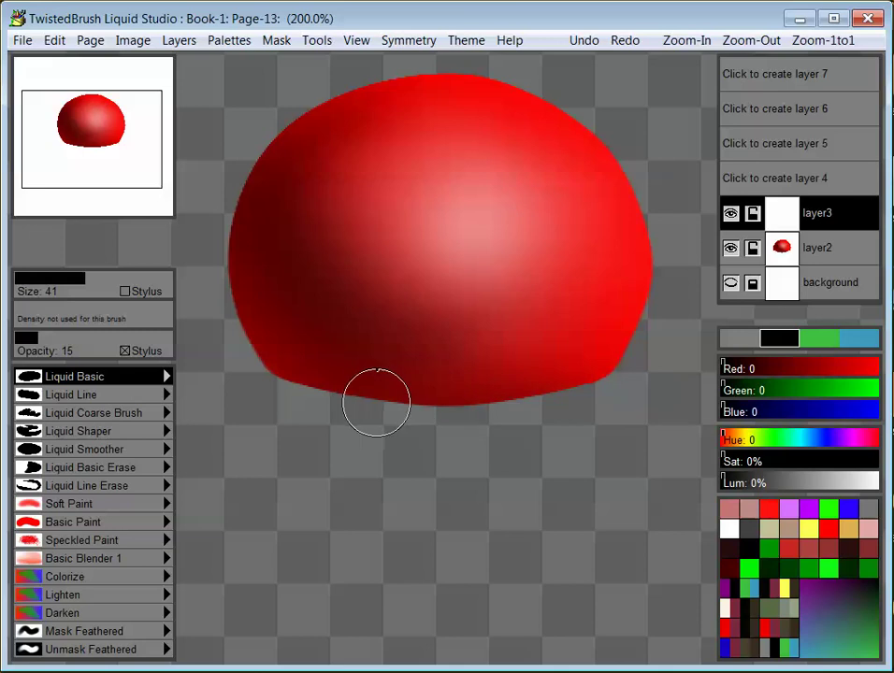
scroll(383, 404, down, 1)
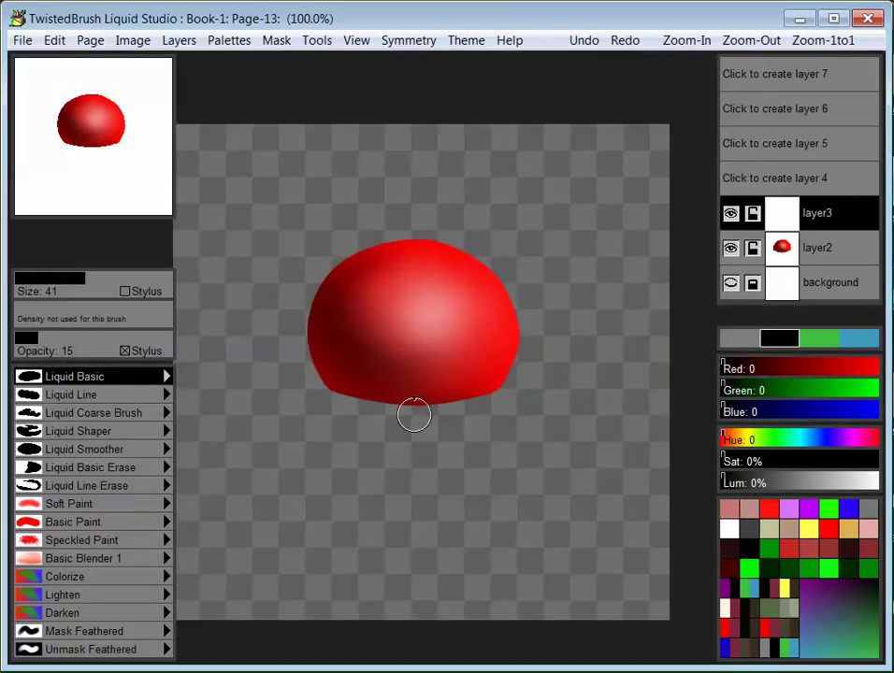
scroll(407, 412, down, 1)
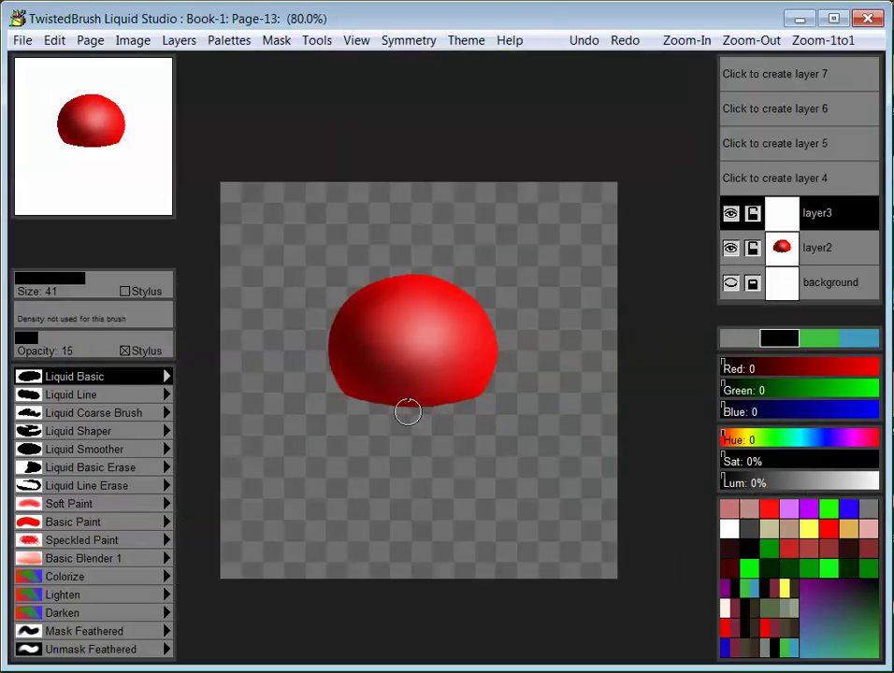
scroll(405, 379, up, 1)
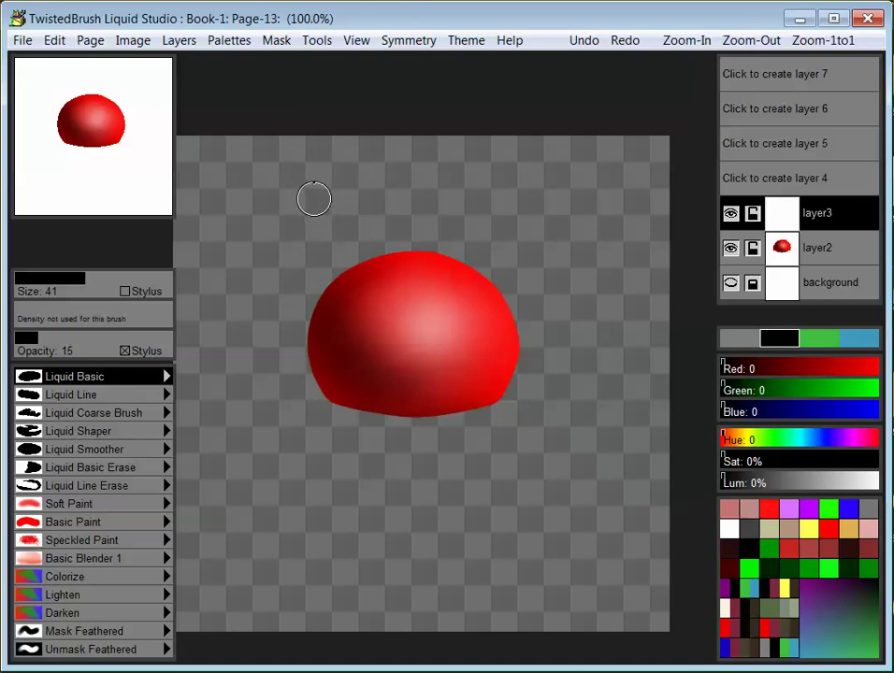
mouse_move(307, 198)
mouse_down()
mouse_move(353, 185)
mouse_move(331, 187)
mouse_up()
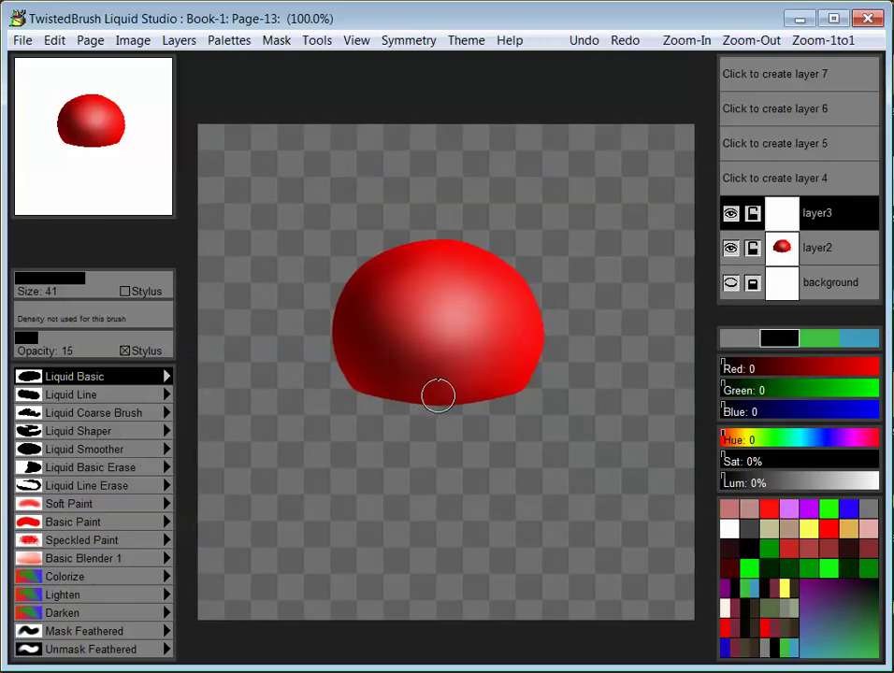
mouse_move(440, 363)
mouse_down()
mouse_move(435, 550)
mouse_move(437, 377)
mouse_move(454, 496)
mouse_move(446, 379)
mouse_move(461, 522)
mouse_move(455, 377)
mouse_move(475, 512)
mouse_move(469, 390)
mouse_move(486, 501)
mouse_up()
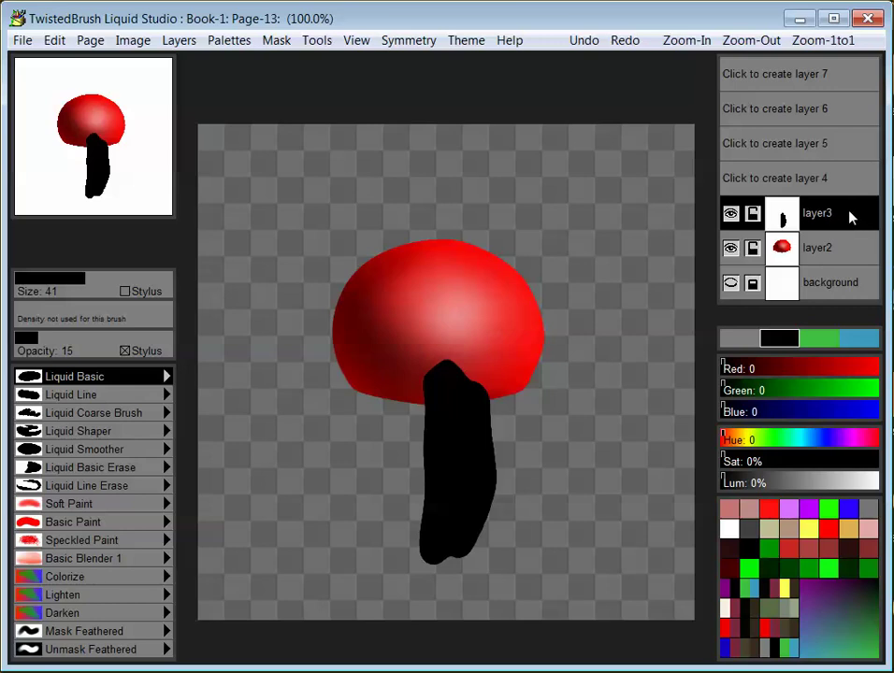
drag(849, 217, 847, 254)
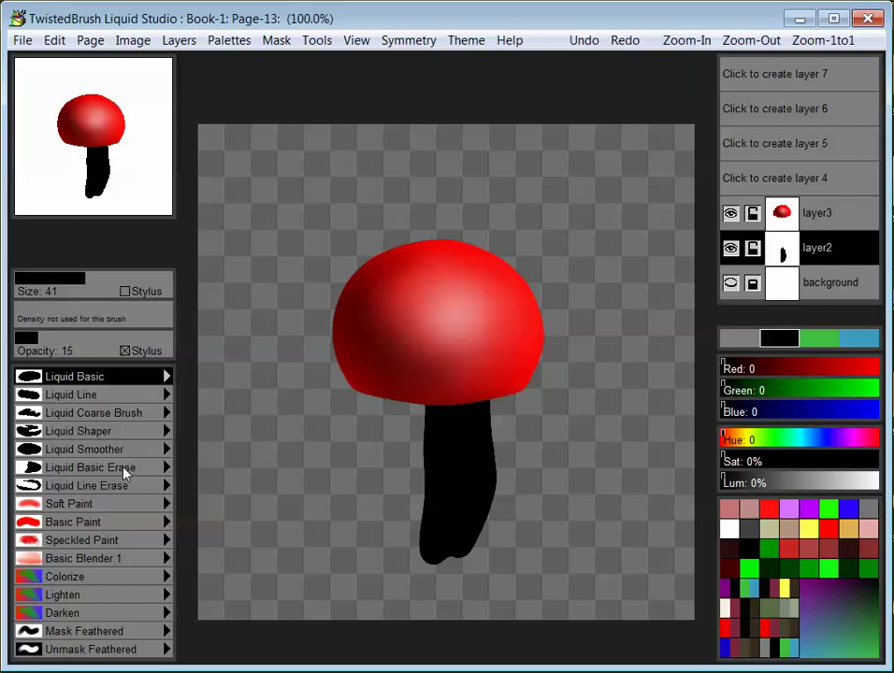
Reshape the stem's sides with Liquid Shaper at size 100 and even out its outline with Liquid Smoother at size 98
click(114, 432)
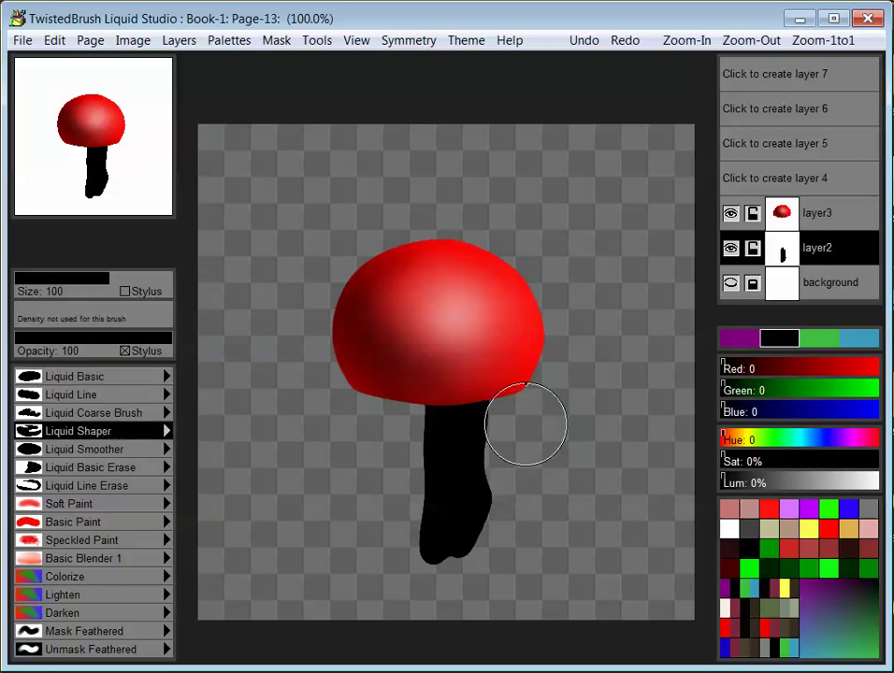
mouse_move(522, 407)
mouse_down()
mouse_move(506, 437)
mouse_move(511, 528)
mouse_move(496, 521)
mouse_move(509, 414)
mouse_move(526, 436)
mouse_move(492, 394)
mouse_move(504, 446)
mouse_move(495, 404)
mouse_move(425, 442)
mouse_move(386, 425)
mouse_move(409, 471)
mouse_move(513, 440)
mouse_move(532, 522)
mouse_move(493, 489)
mouse_move(504, 535)
mouse_up()
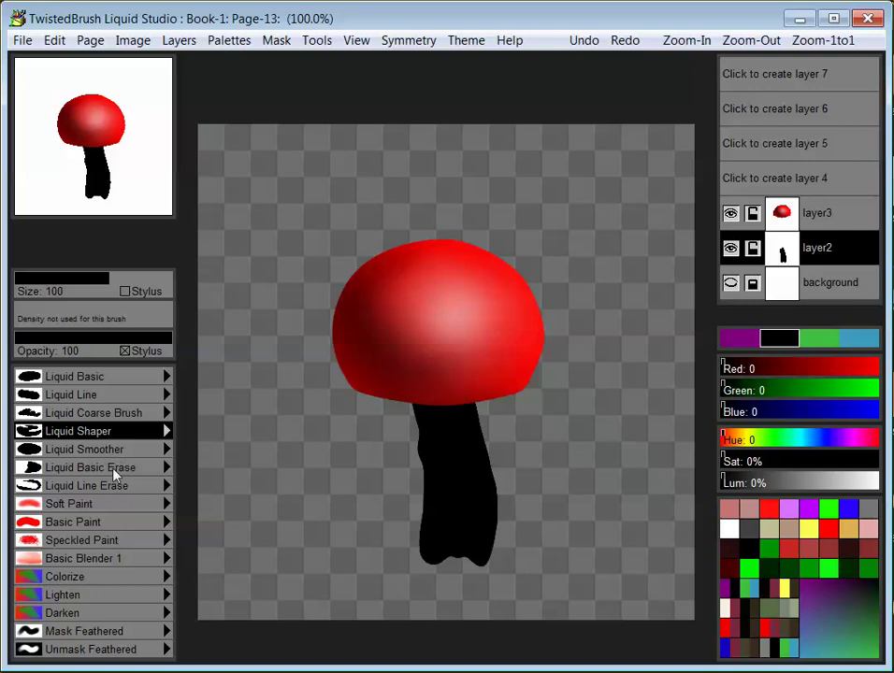
click(118, 450)
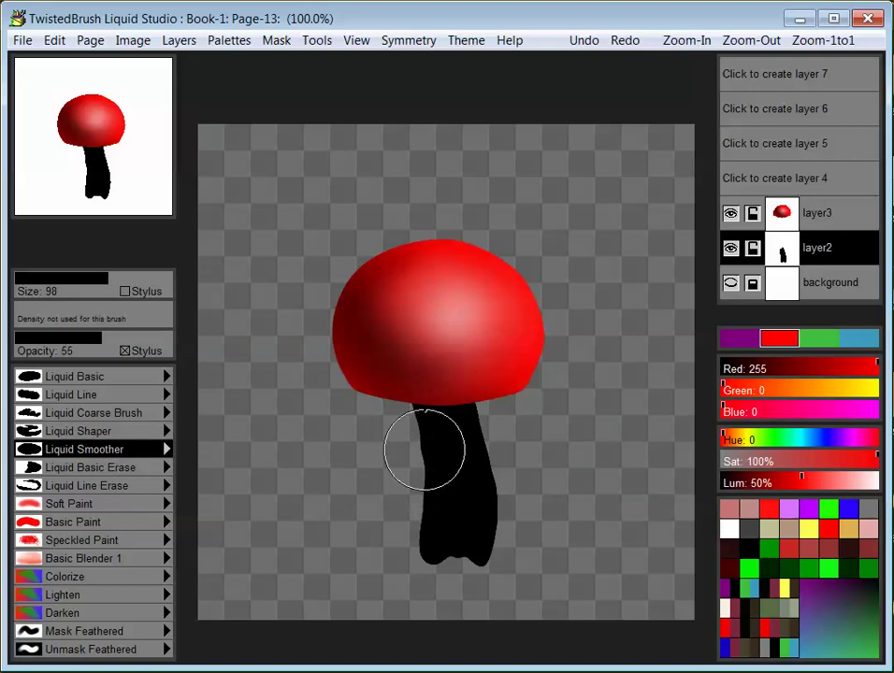
mouse_move(491, 397)
mouse_down()
mouse_move(492, 534)
mouse_move(479, 546)
mouse_move(458, 541)
mouse_move(397, 478)
mouse_move(396, 391)
mouse_move(466, 463)
mouse_move(469, 403)
mouse_move(472, 498)
mouse_up()
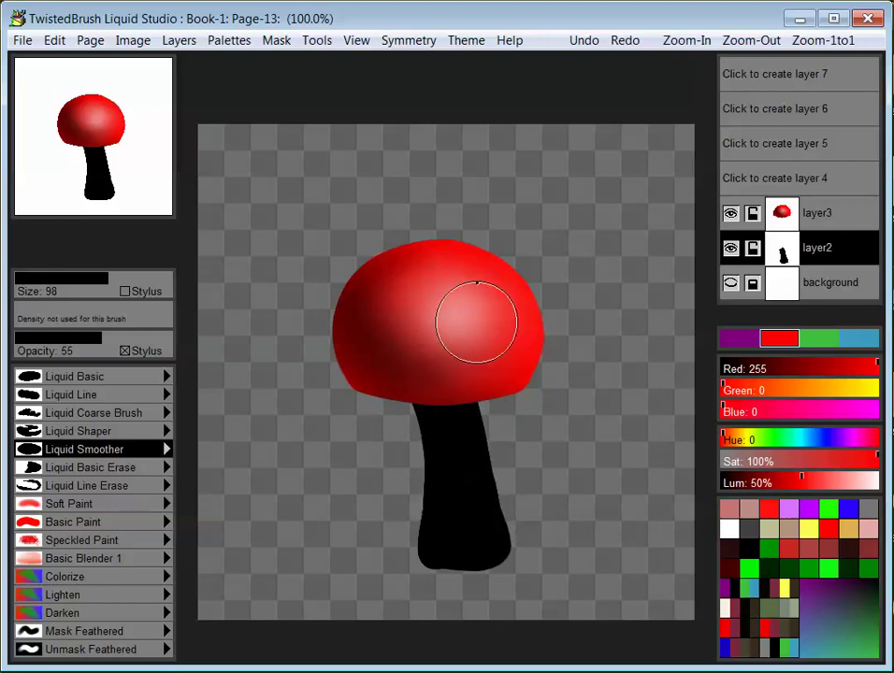
Paint the stem dusty pink (190, 139, 139) with Basic Paint and shade its sides and top using Darken at size 98
click(91, 529)
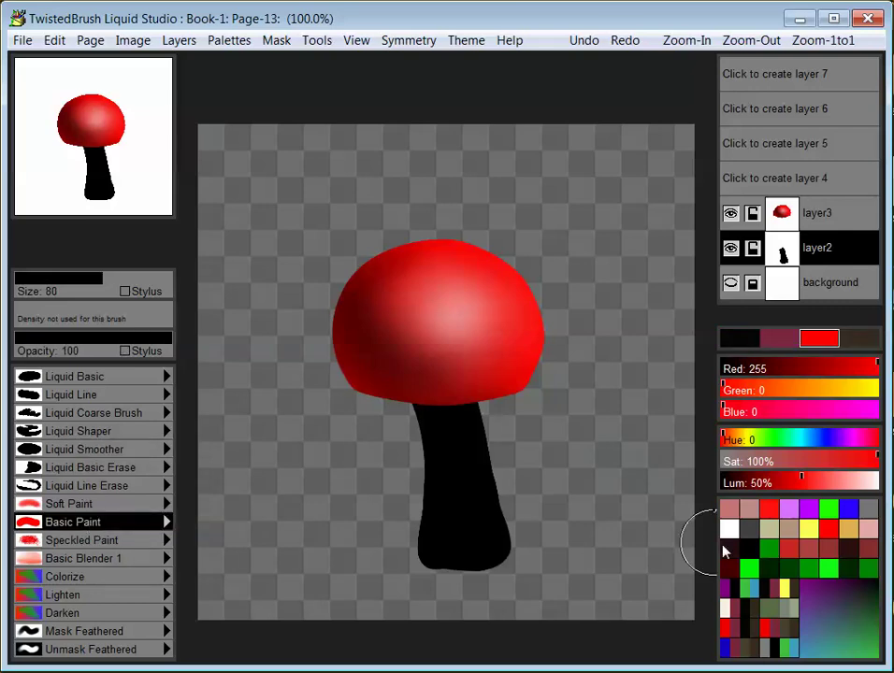
click(750, 515)
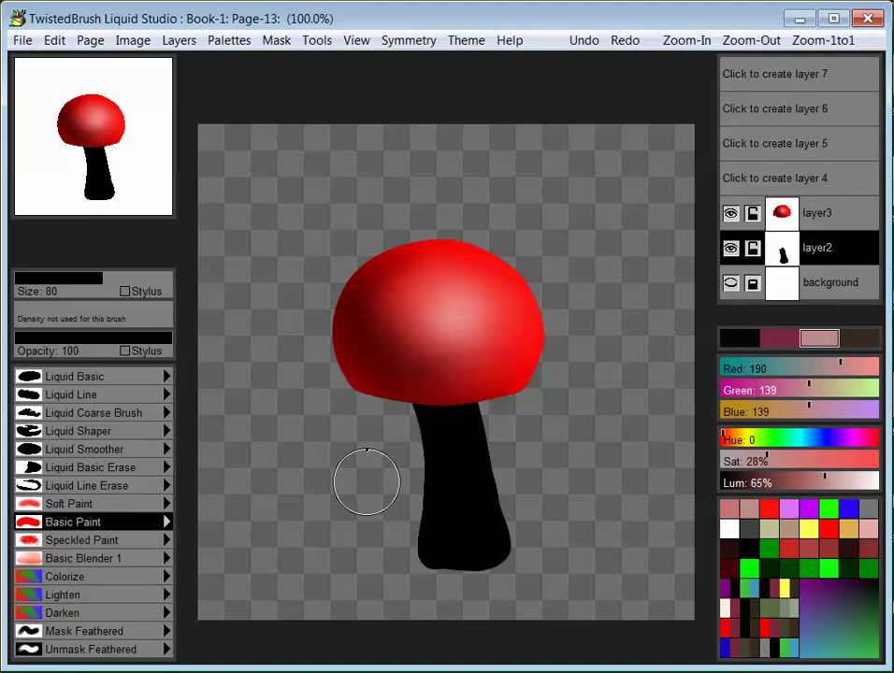
mouse_move(439, 441)
mouse_down()
mouse_move(477, 415)
mouse_move(443, 456)
mouse_move(425, 531)
mouse_move(486, 553)
mouse_up()
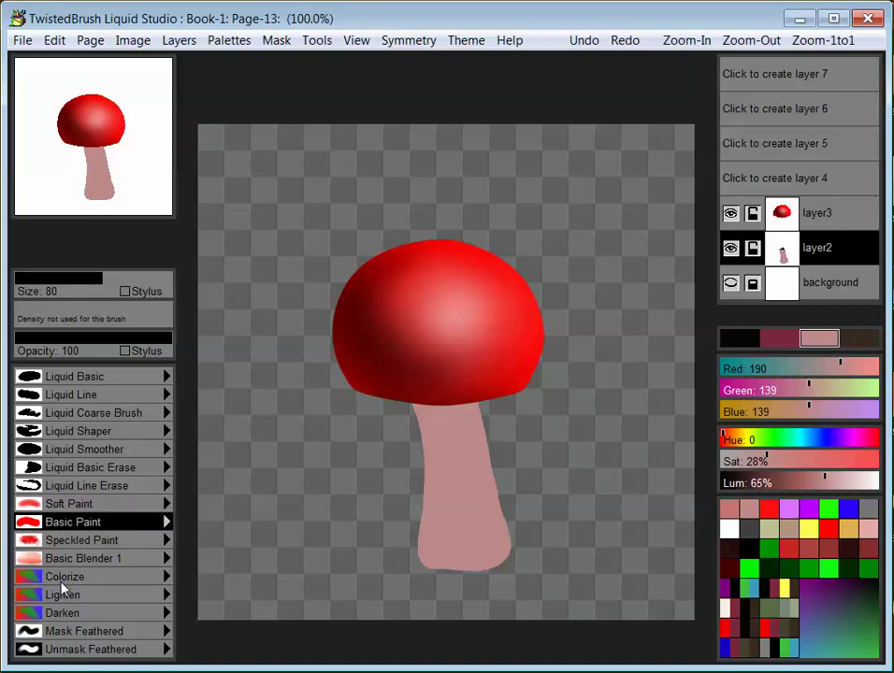
click(61, 612)
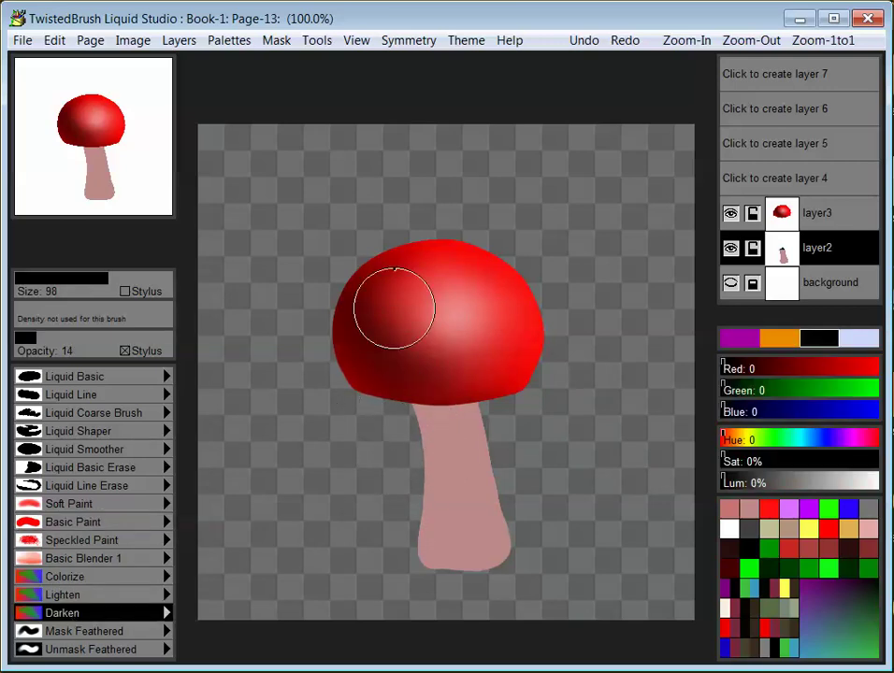
mouse_move(460, 436)
mouse_down()
mouse_move(404, 400)
mouse_move(416, 504)
mouse_move(390, 411)
mouse_move(400, 399)
mouse_move(416, 517)
mouse_move(407, 544)
mouse_move(416, 453)
mouse_move(413, 564)
mouse_move(391, 379)
mouse_move(415, 576)
mouse_move(425, 541)
mouse_move(418, 568)
mouse_move(503, 461)
mouse_move(475, 436)
mouse_move(492, 464)
mouse_move(514, 450)
mouse_move(558, 554)
mouse_move(518, 392)
mouse_move(556, 566)
mouse_move(499, 401)
mouse_move(531, 537)
mouse_move(408, 393)
mouse_move(511, 394)
mouse_move(384, 388)
mouse_move(475, 373)
mouse_move(396, 391)
mouse_up()
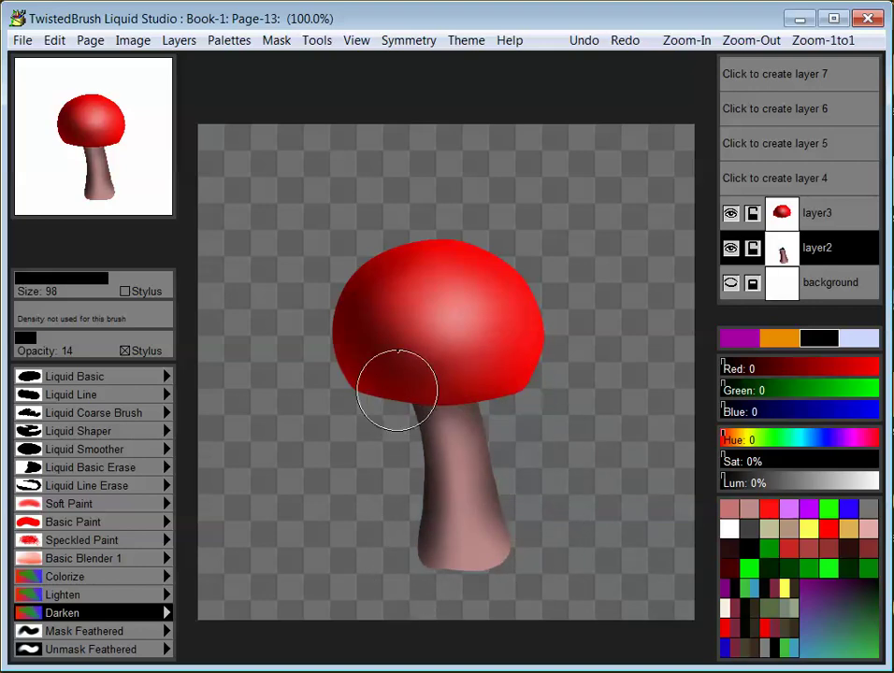
Add a soft vertical highlight down the middle of the stem using Lighten, reducing the brush to size 37 and opacity 9
click(101, 595)
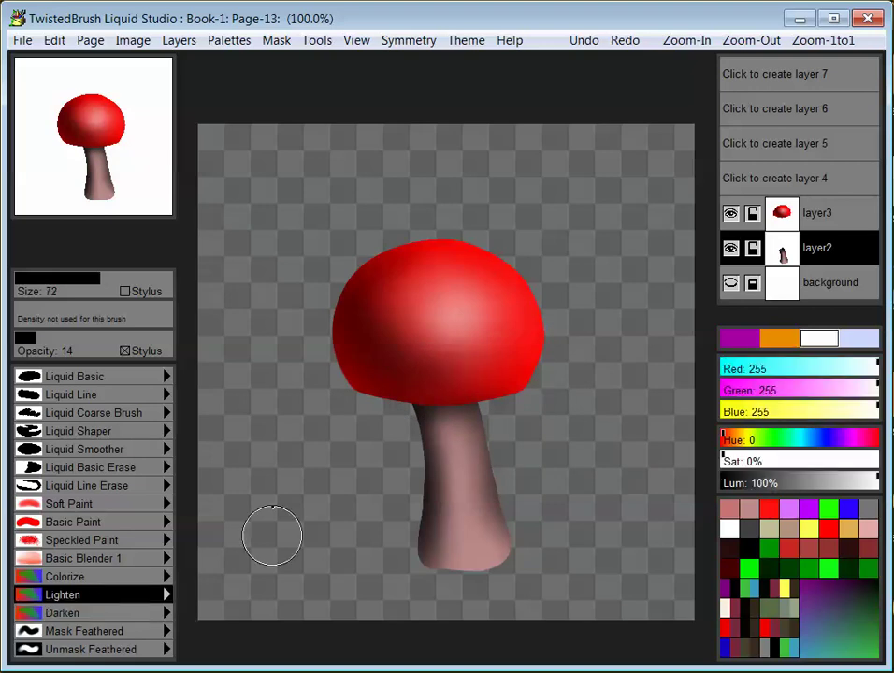
mouse_move(459, 543)
mouse_down()
mouse_move(466, 457)
mouse_move(451, 489)
mouse_up()
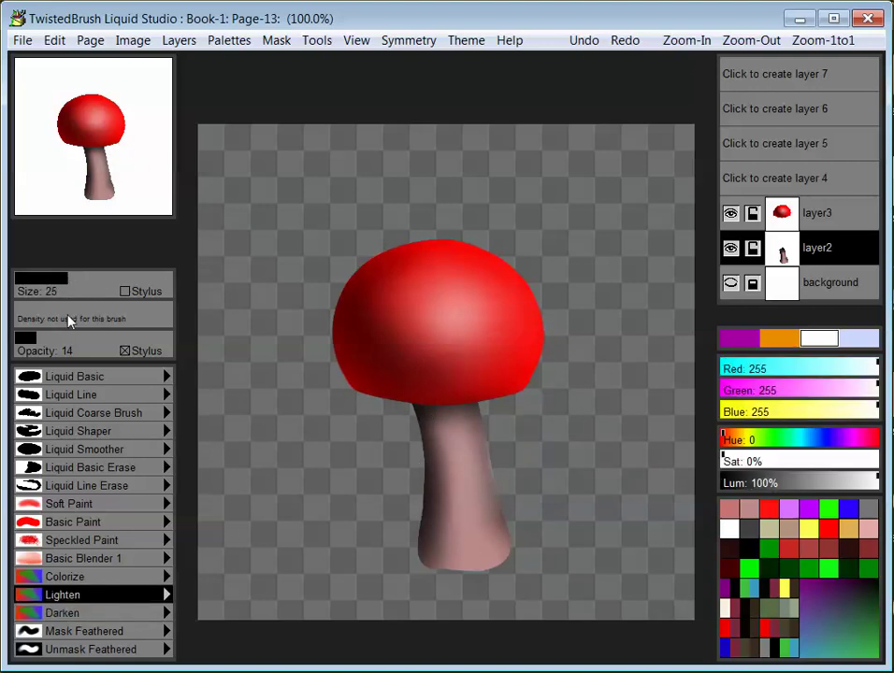
key(ctrl+z)
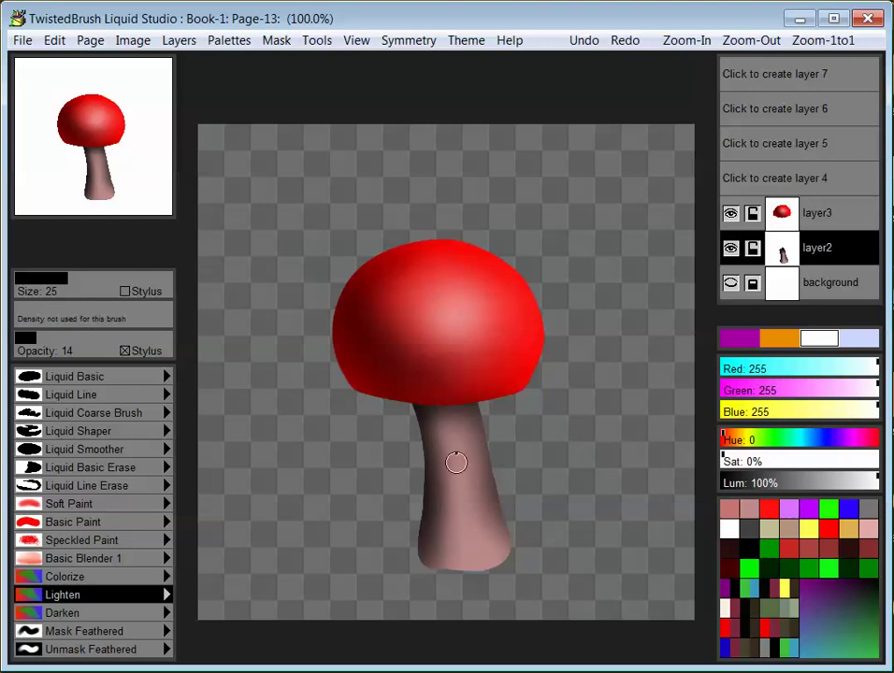
key(ctrl+y)
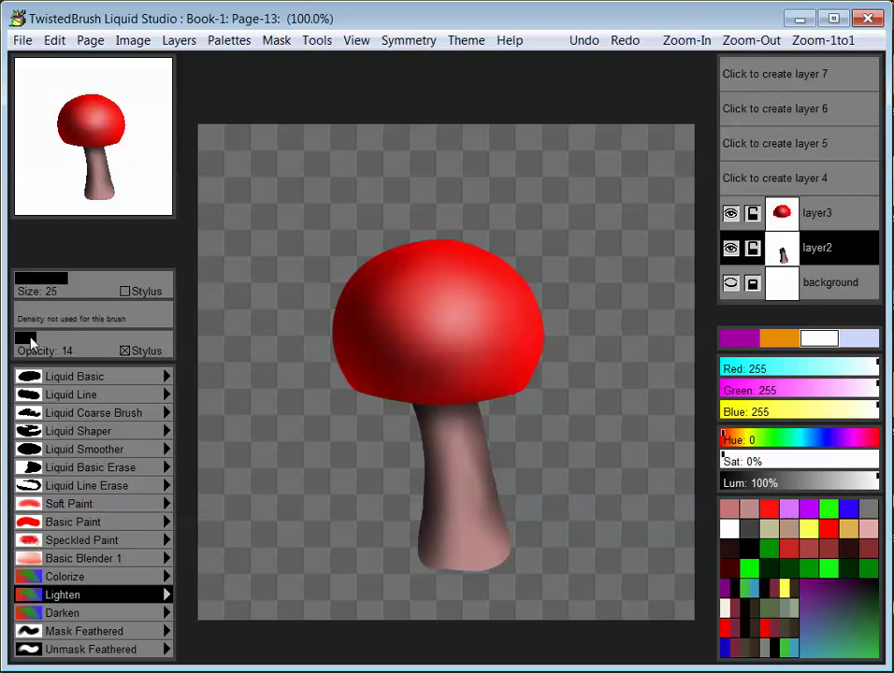
click(80, 279)
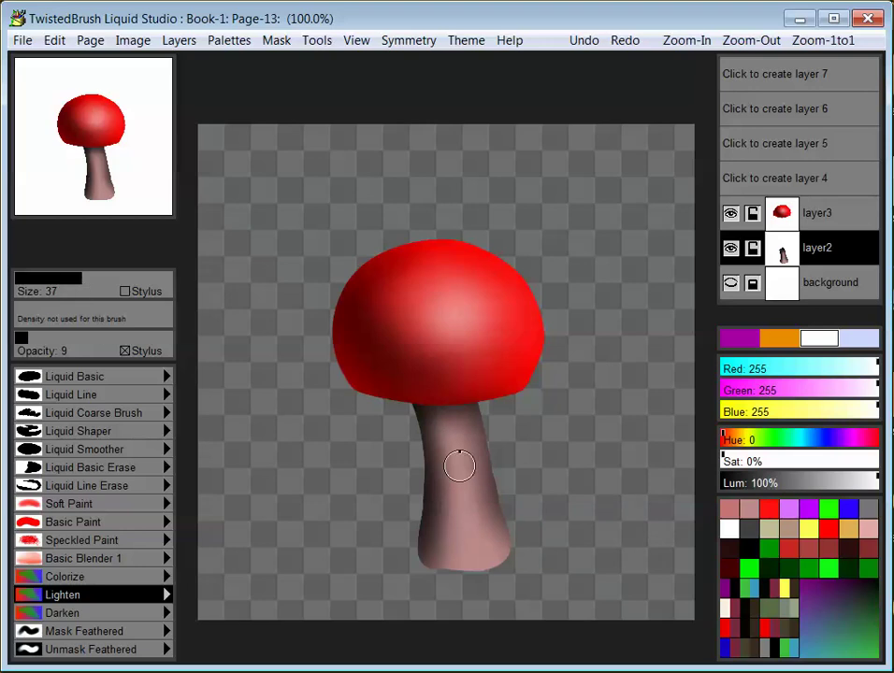
drag(452, 451, 475, 538)
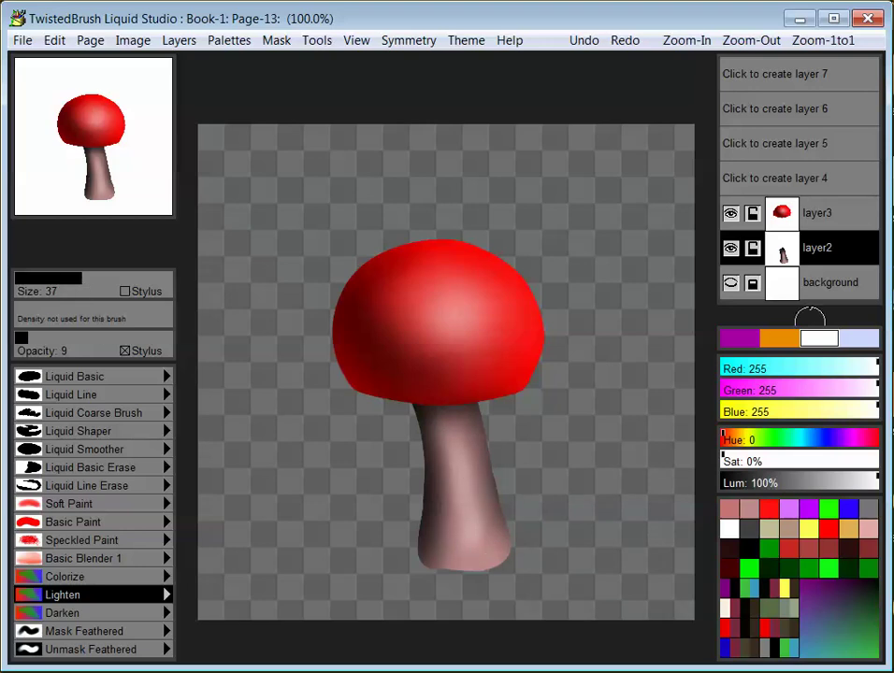
Brighten the highlight on the red cap on layer3 using Lighten at size 37 and opacity 9
click(845, 222)
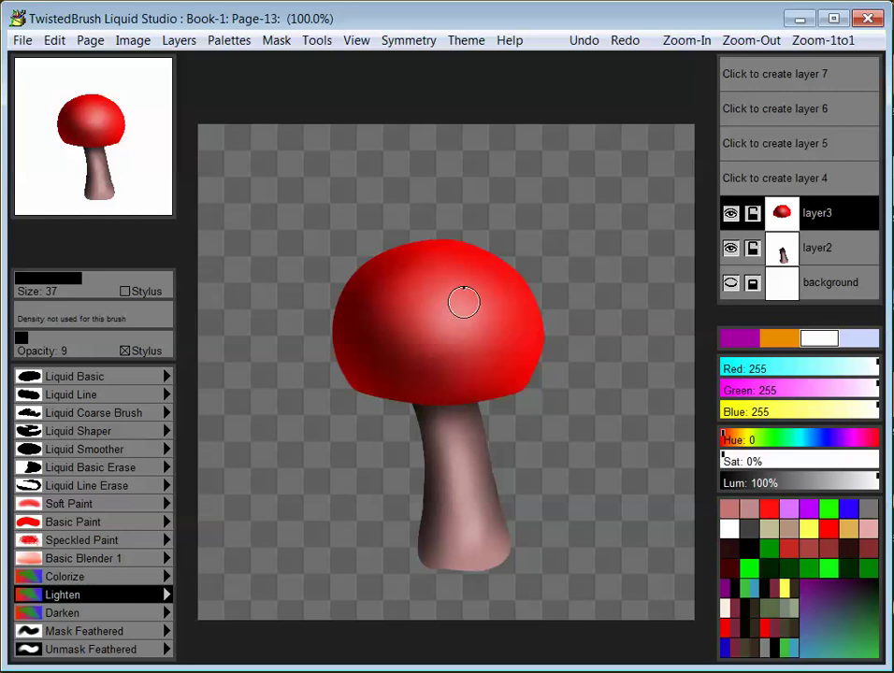
mouse_move(458, 311)
mouse_down()
mouse_move(471, 297)
mouse_move(457, 297)
mouse_move(468, 309)
mouse_move(473, 301)
mouse_up()
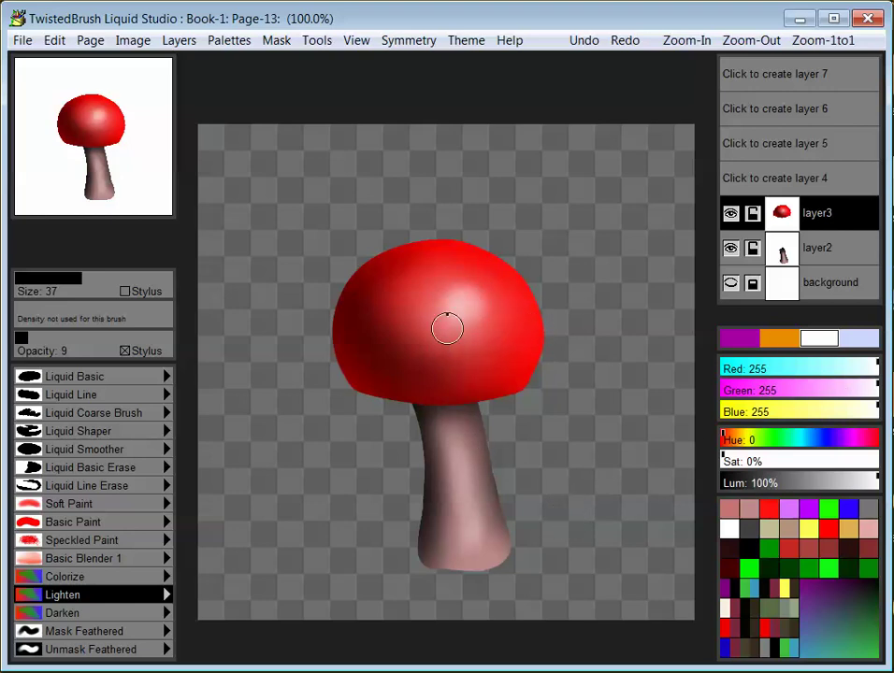
mouse_move(479, 295)
mouse_down()
mouse_move(344, 342)
mouse_move(502, 356)
mouse_move(504, 332)
mouse_move(509, 338)
mouse_move(403, 291)
mouse_move(475, 320)
mouse_up()
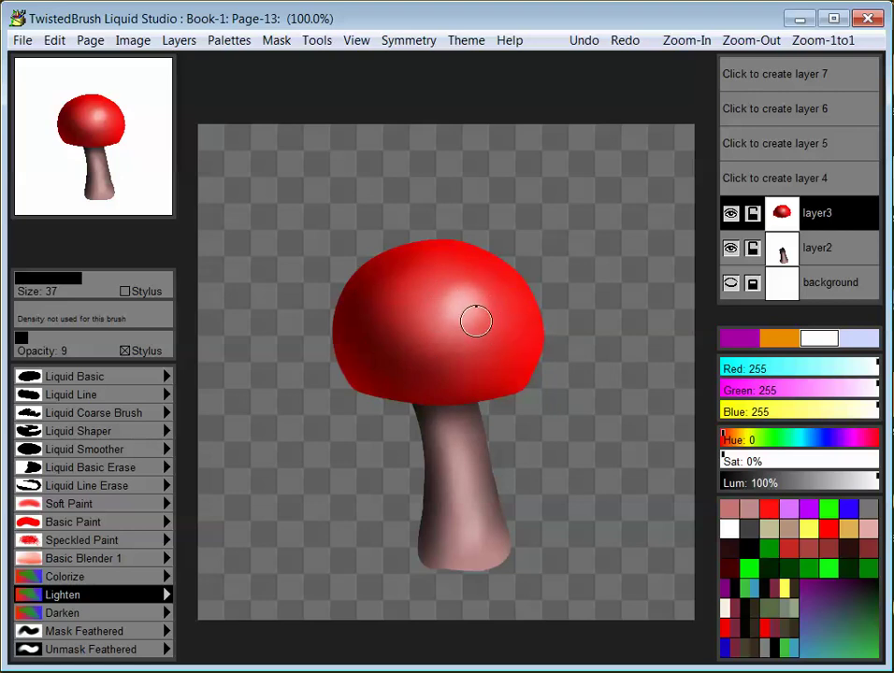
Recolour the whole red cap with dusty pink (190, 139, 139) using Colorize at size 140 and opacity 86
click(97, 580)
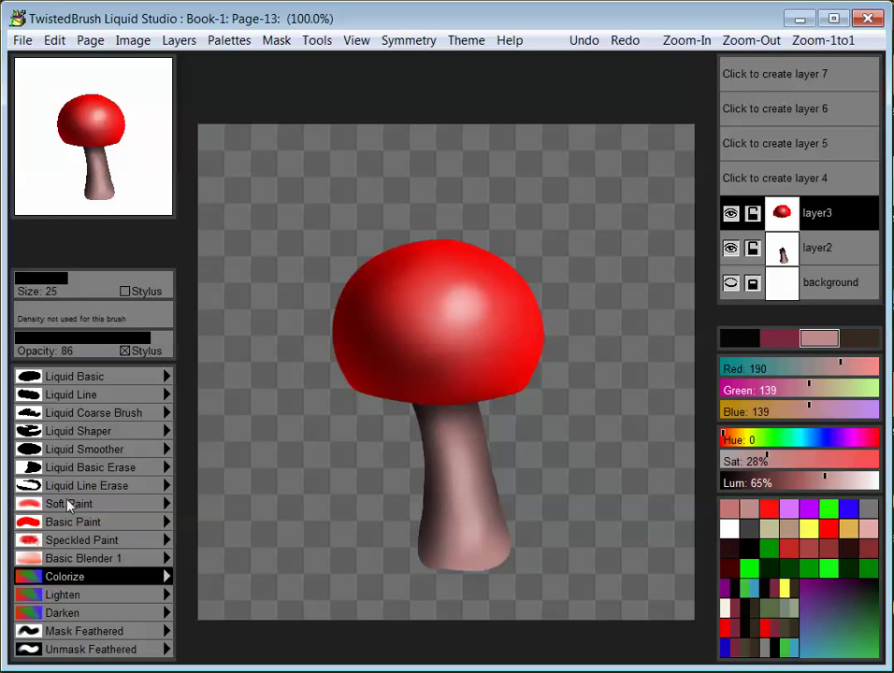
click(91, 281)
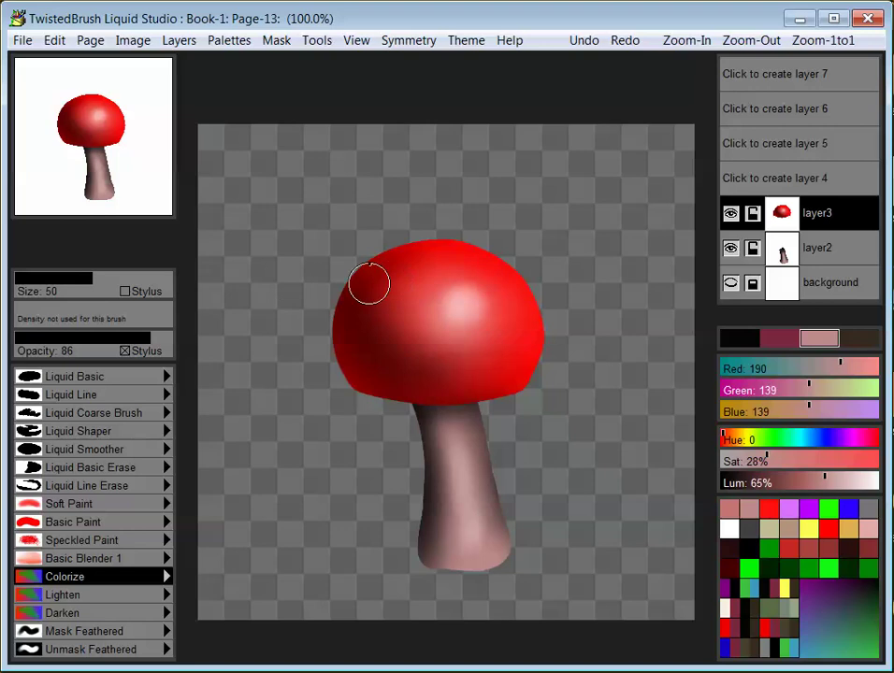
mouse_move(399, 275)
mouse_down()
mouse_move(456, 258)
mouse_move(336, 345)
mouse_move(516, 313)
mouse_move(531, 344)
mouse_move(513, 349)
mouse_move(589, 328)
mouse_move(350, 339)
mouse_move(352, 297)
mouse_move(404, 245)
mouse_move(330, 330)
mouse_move(405, 267)
mouse_move(368, 337)
mouse_move(494, 356)
mouse_move(459, 370)
mouse_move(505, 297)
mouse_move(436, 360)
mouse_up()
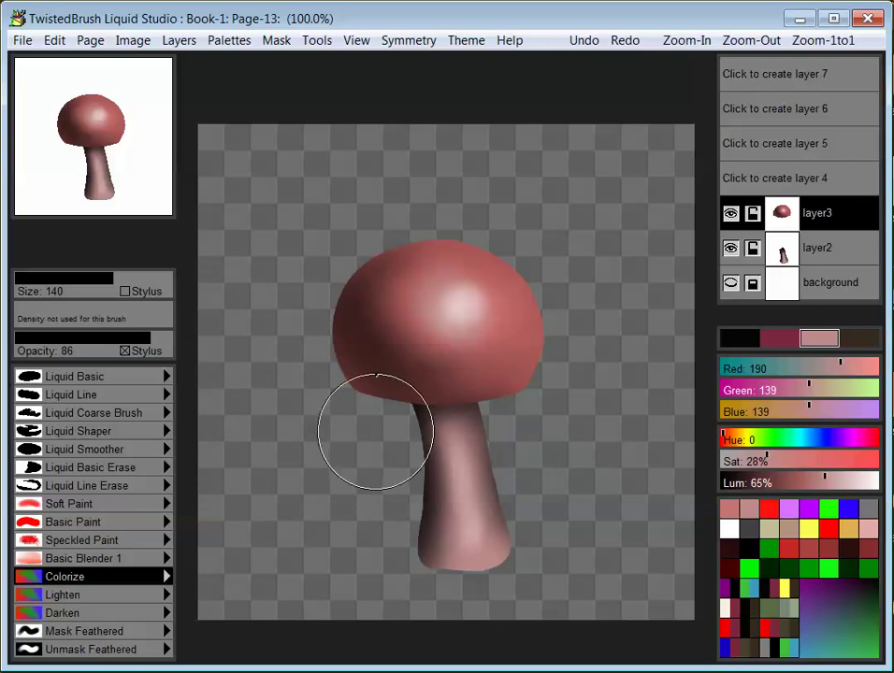
Recolour the whole mushroom cap on layer3 bright red (255, 14, 14) using Colorize at size 140 and opacity 86
click(769, 509)
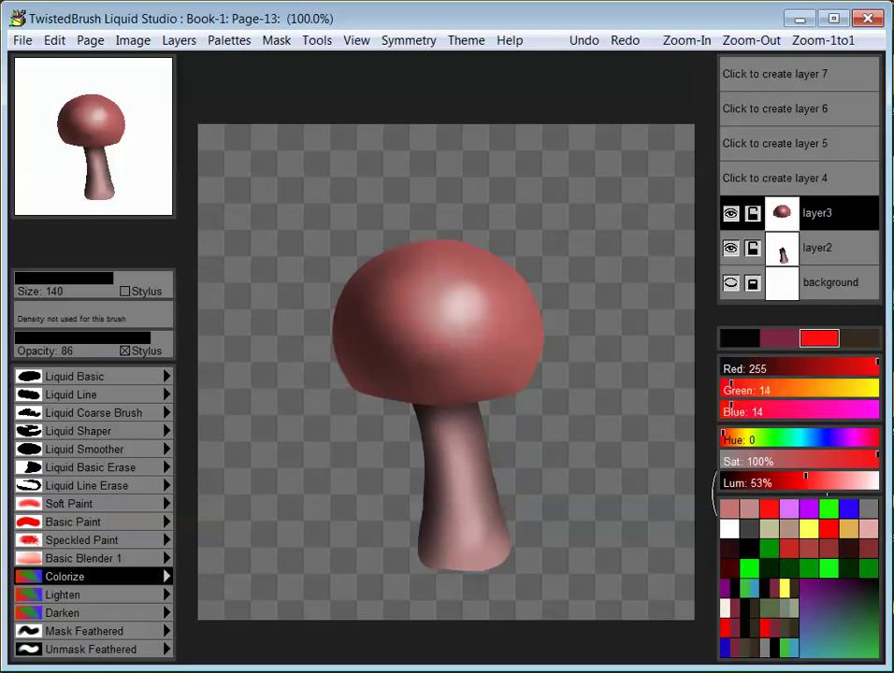
mouse_move(479, 274)
mouse_down()
mouse_move(505, 296)
mouse_move(536, 335)
mouse_move(433, 371)
mouse_move(548, 310)
mouse_move(480, 282)
mouse_move(363, 283)
mouse_move(491, 306)
mouse_move(602, 339)
mouse_up()
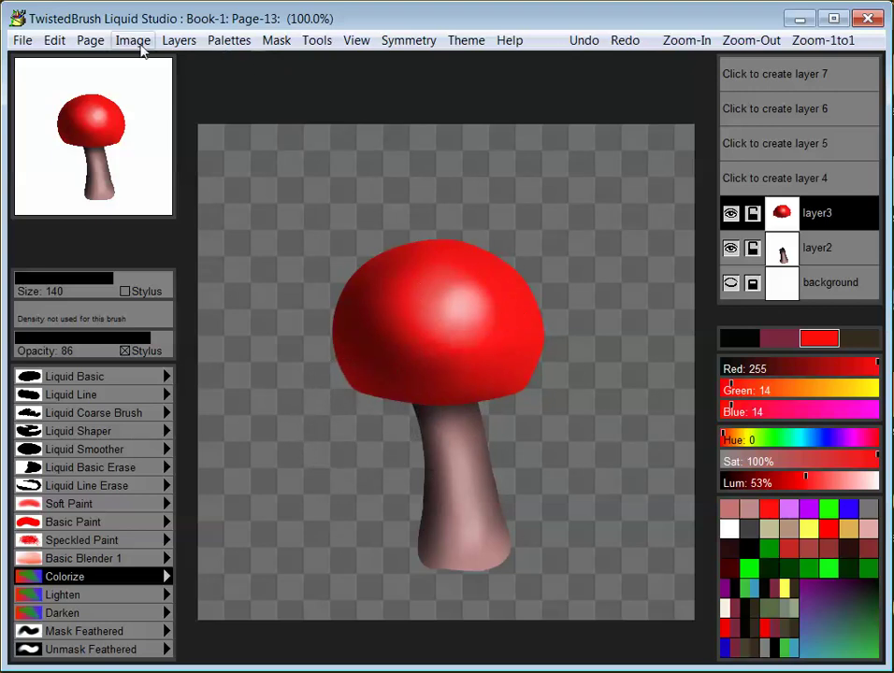
Copy the merged mushroom from page 13 and paste it into layer2 of the blank page 14
click(54, 41)
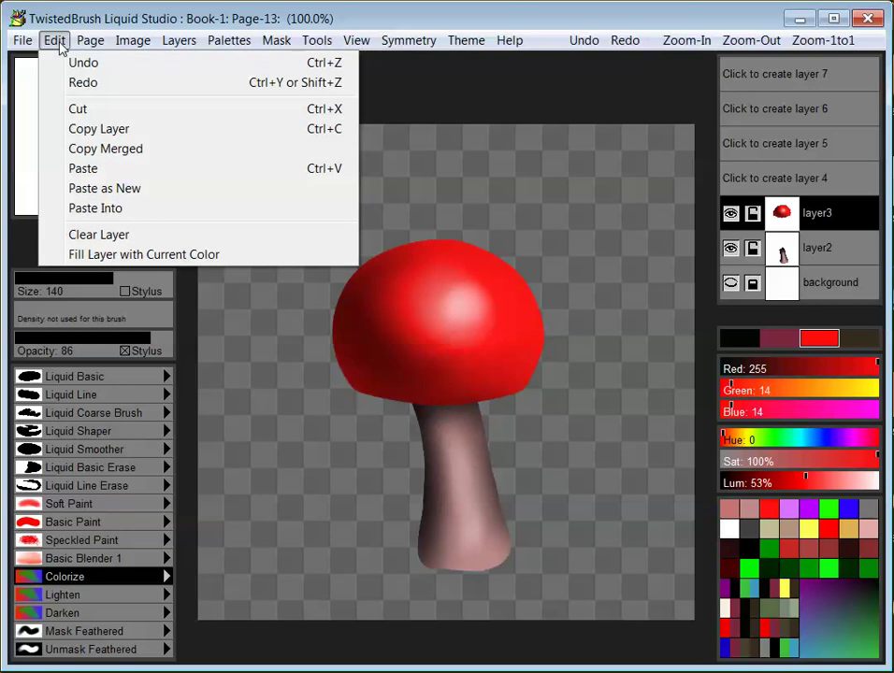
click(139, 156)
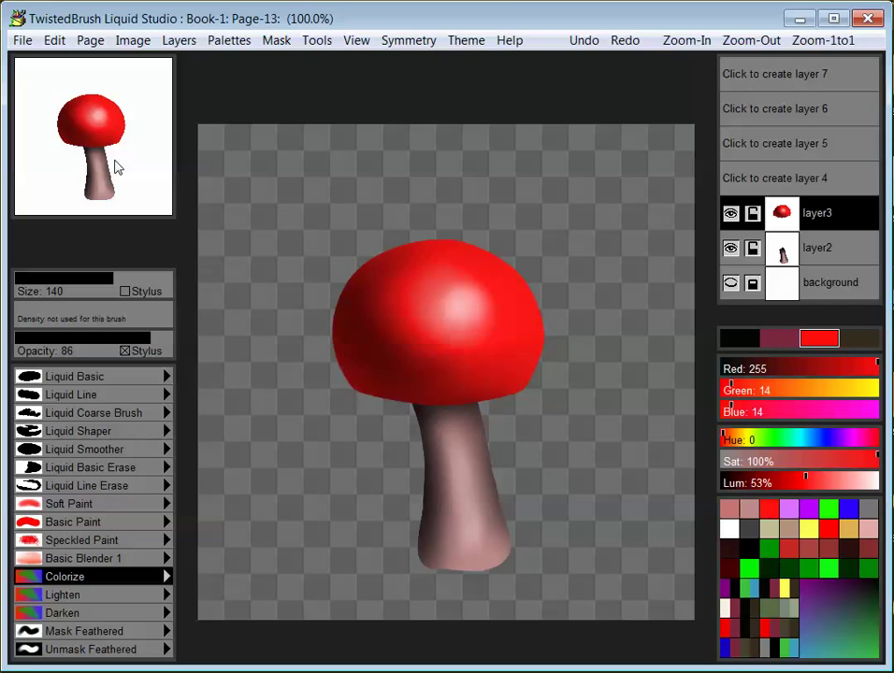
key(Page_Down)
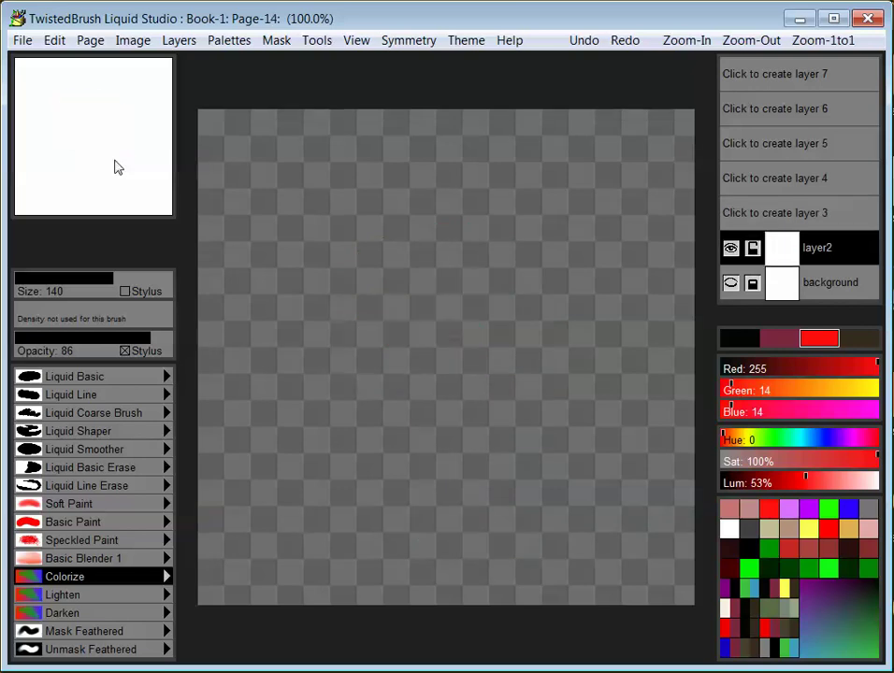
click(54, 40)
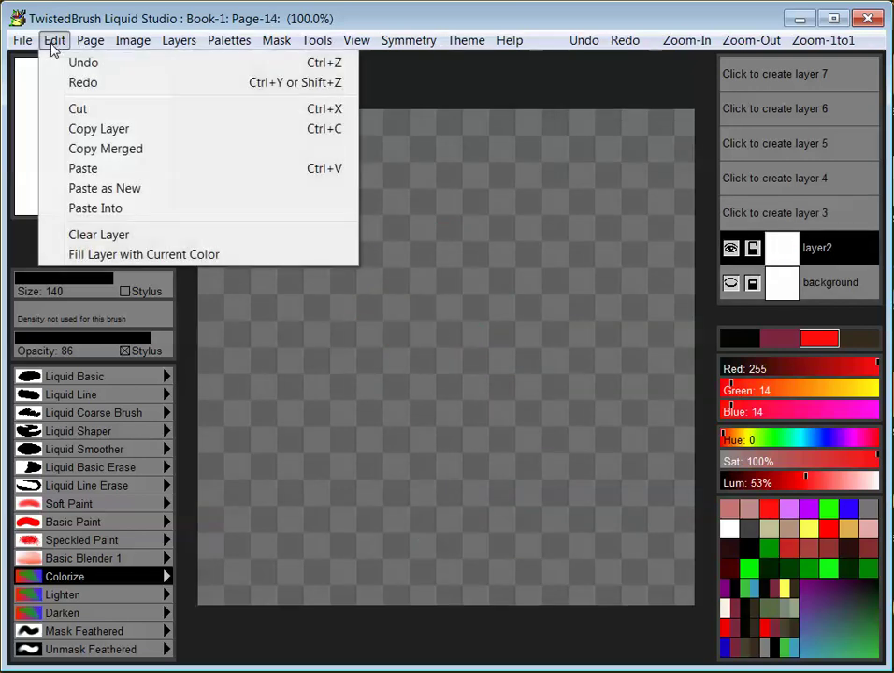
click(120, 209)
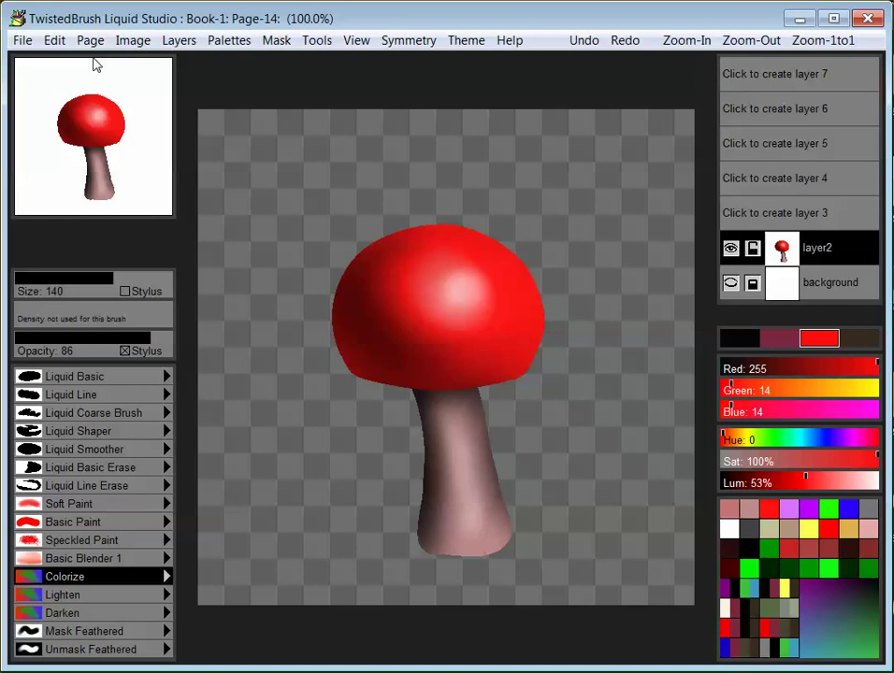
On blank page 15, draw a black wing-like shape with Liquid Basic under horizontal symmetry and extend it outward and downward using Liquid Shaper
key(Page_Down)
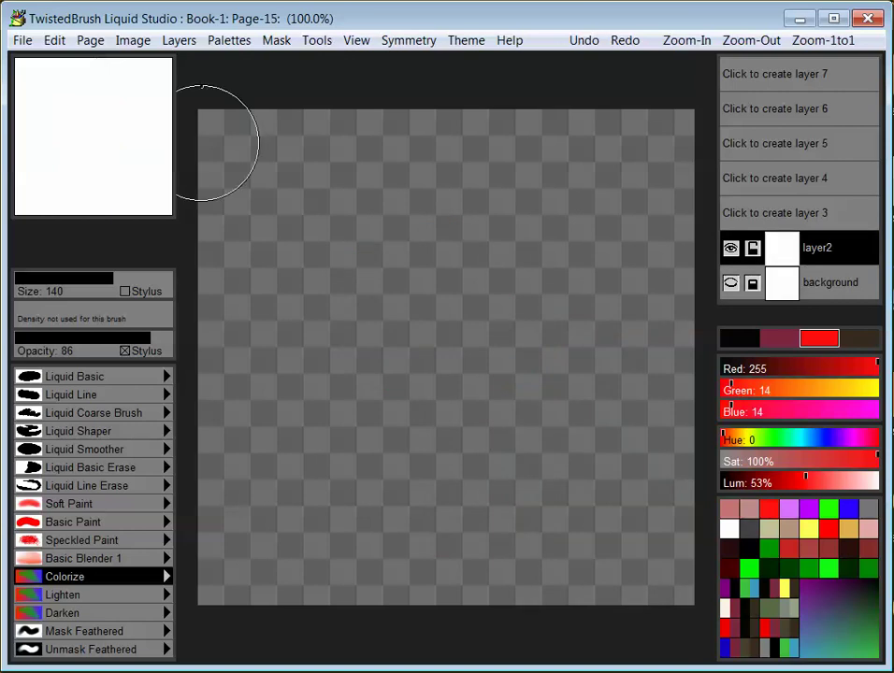
click(82, 379)
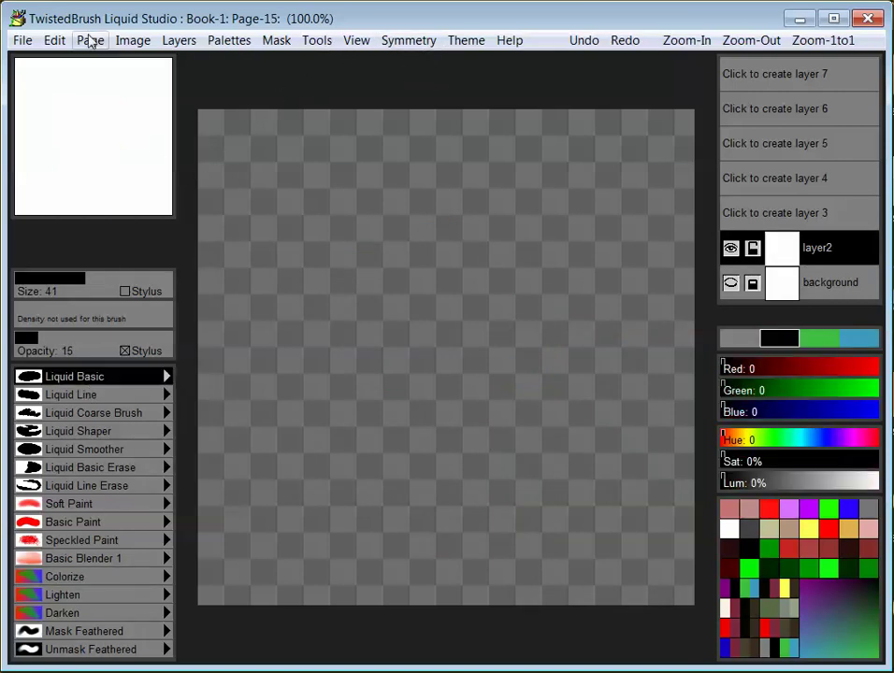
click(423, 43)
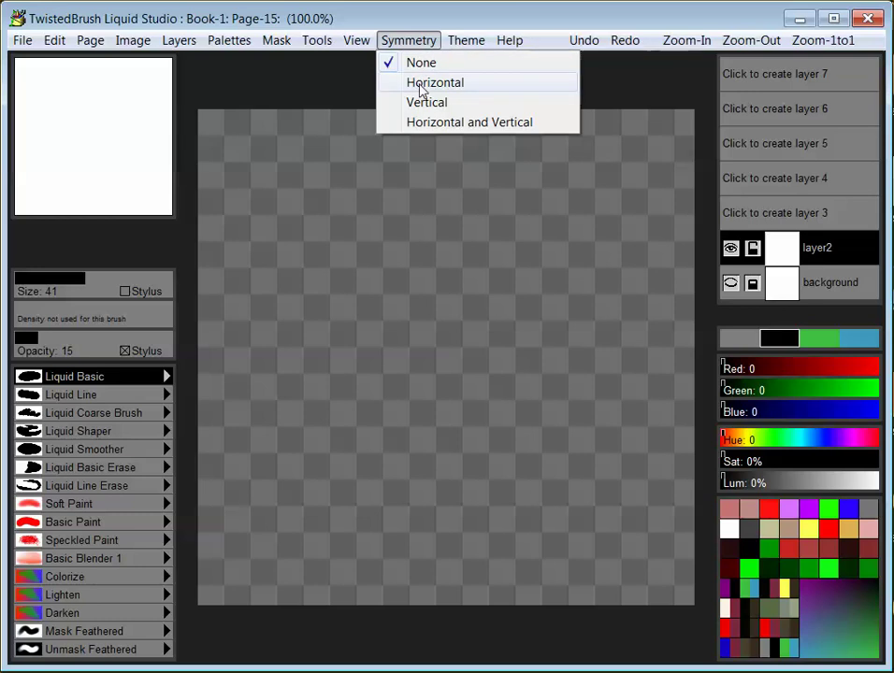
click(421, 85)
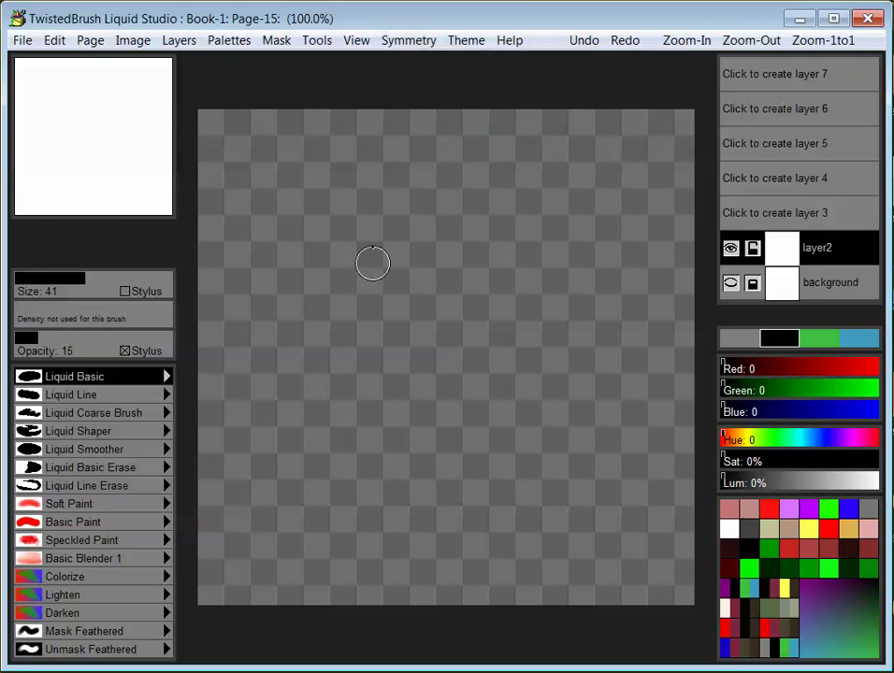
mouse_move(328, 292)
mouse_down()
mouse_move(424, 296)
mouse_move(405, 315)
mouse_move(428, 294)
mouse_move(360, 287)
mouse_move(342, 302)
mouse_move(389, 311)
mouse_move(361, 353)
mouse_up()
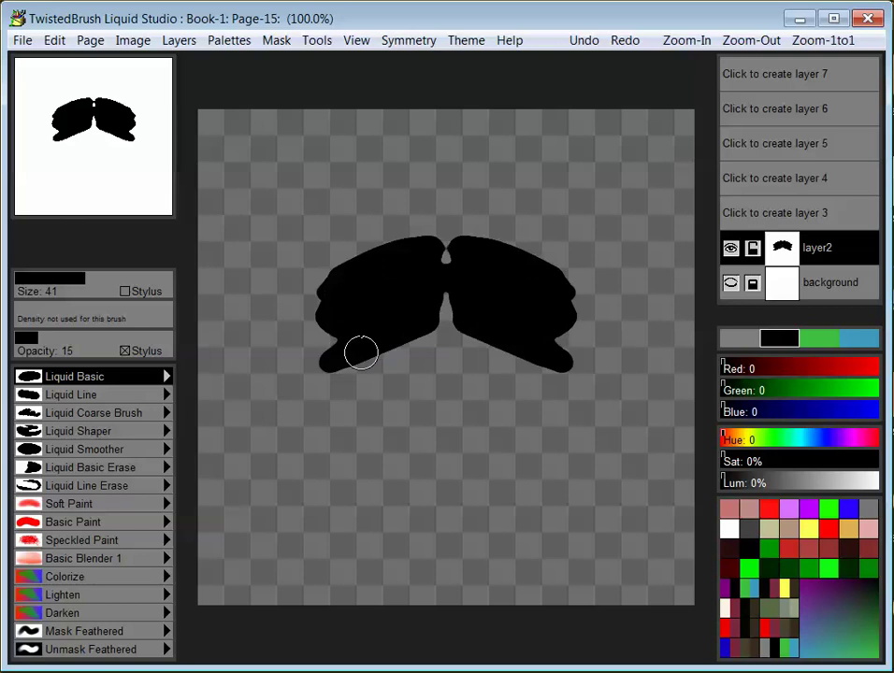
click(91, 433)
mouse_move(366, 379)
mouse_down()
mouse_move(311, 239)
mouse_move(345, 283)
mouse_move(341, 276)
mouse_up()
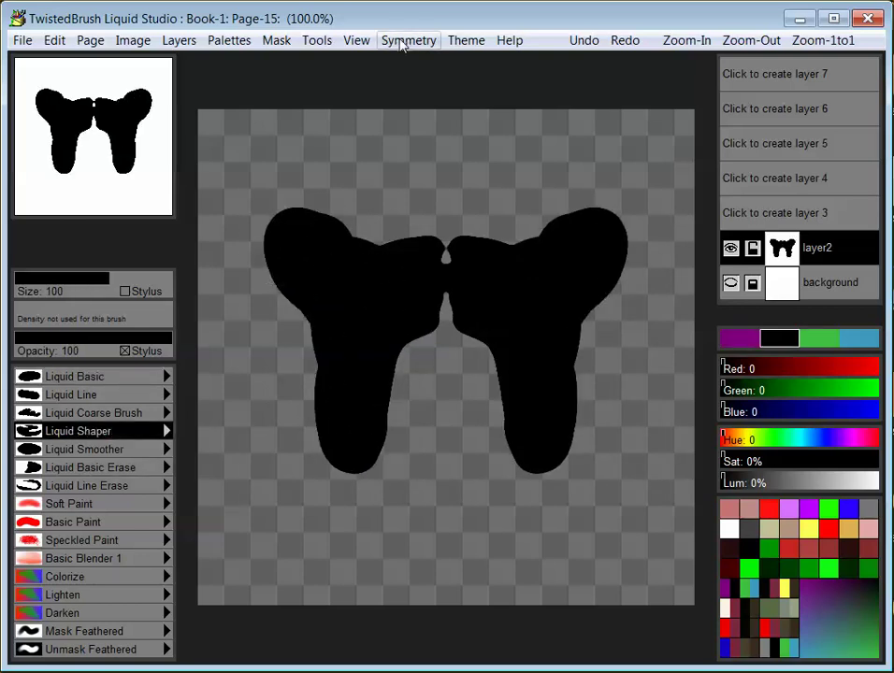
Clear the layer and draw a four-way mirrored black shape with Liquid Basic at size 41 using horizontal and vertical symmetry
click(401, 42)
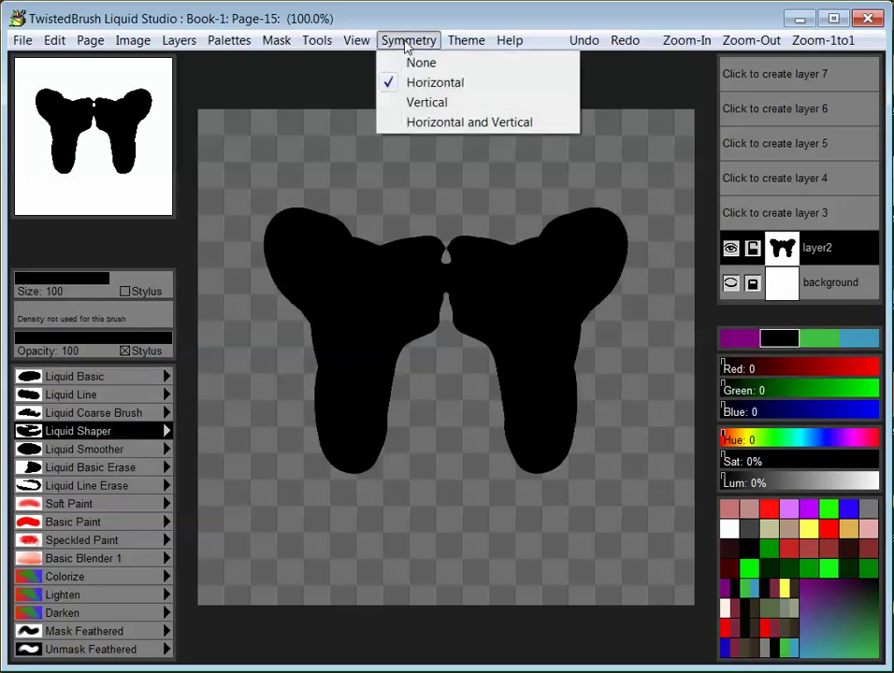
click(427, 127)
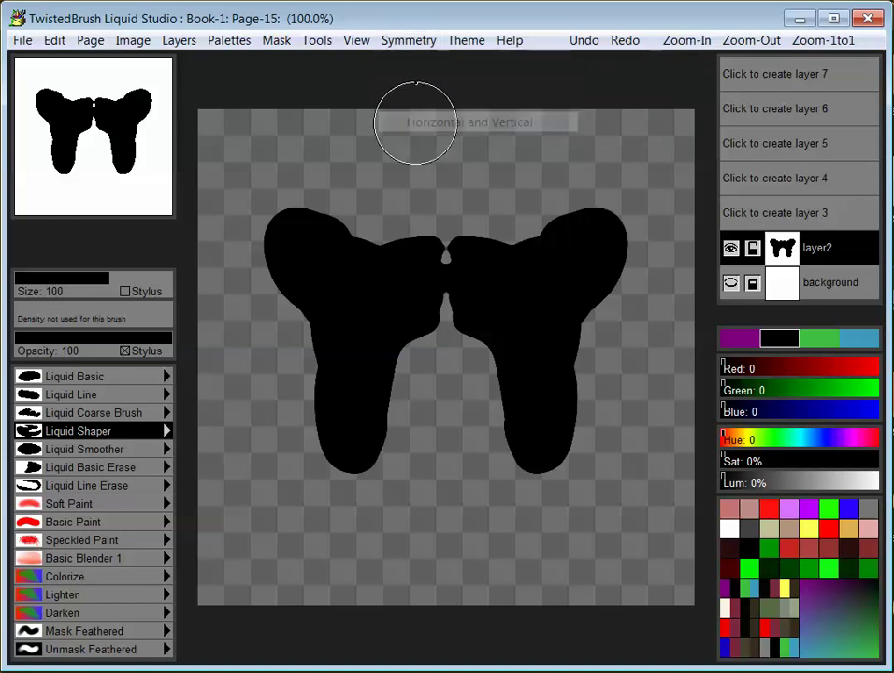
click(55, 43)
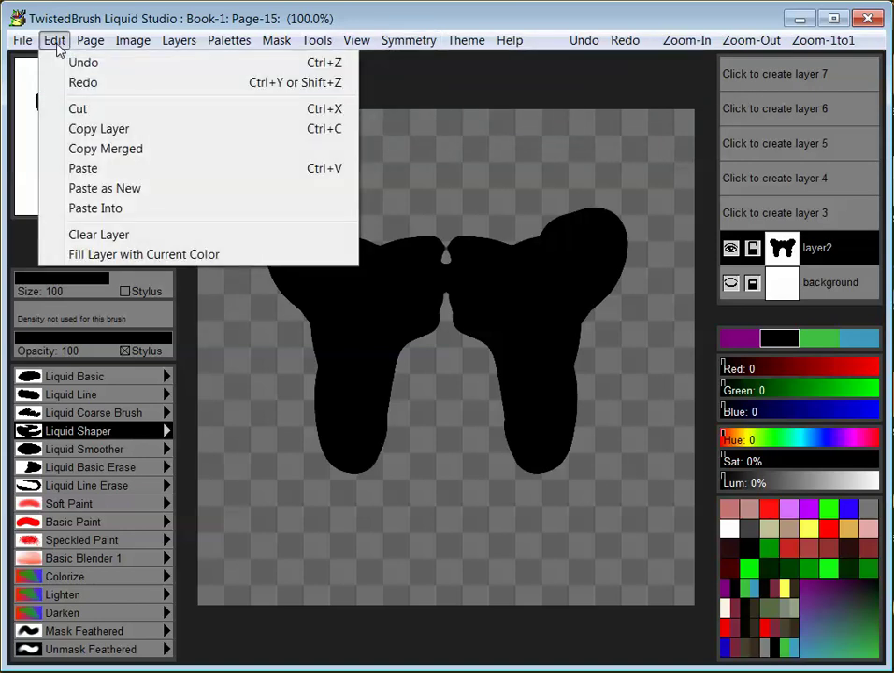
click(99, 236)
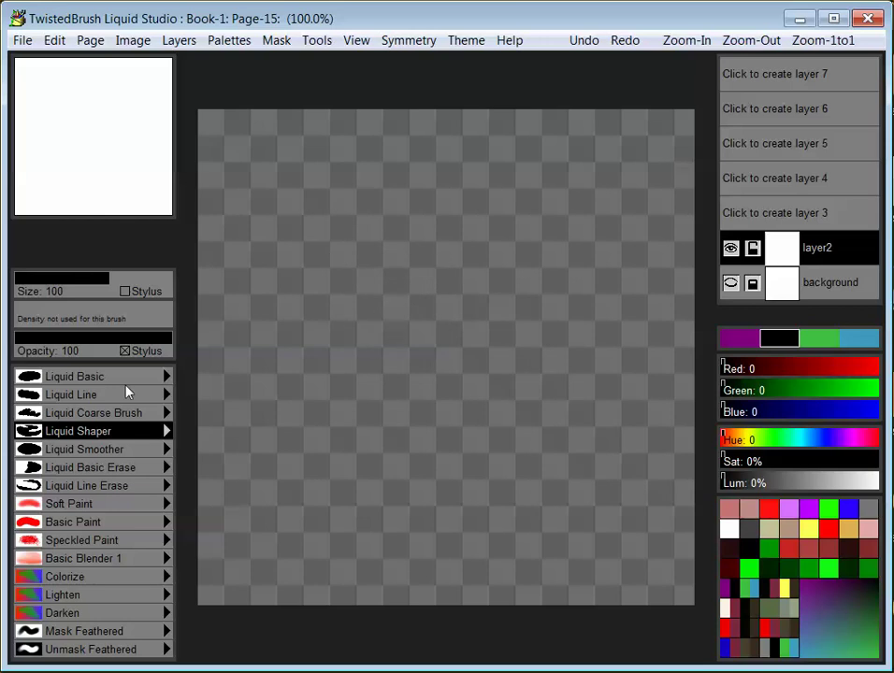
click(79, 377)
mouse_move(353, 241)
mouse_down()
mouse_move(371, 275)
mouse_move(421, 309)
mouse_move(432, 362)
mouse_move(361, 351)
mouse_move(412, 286)
mouse_up()
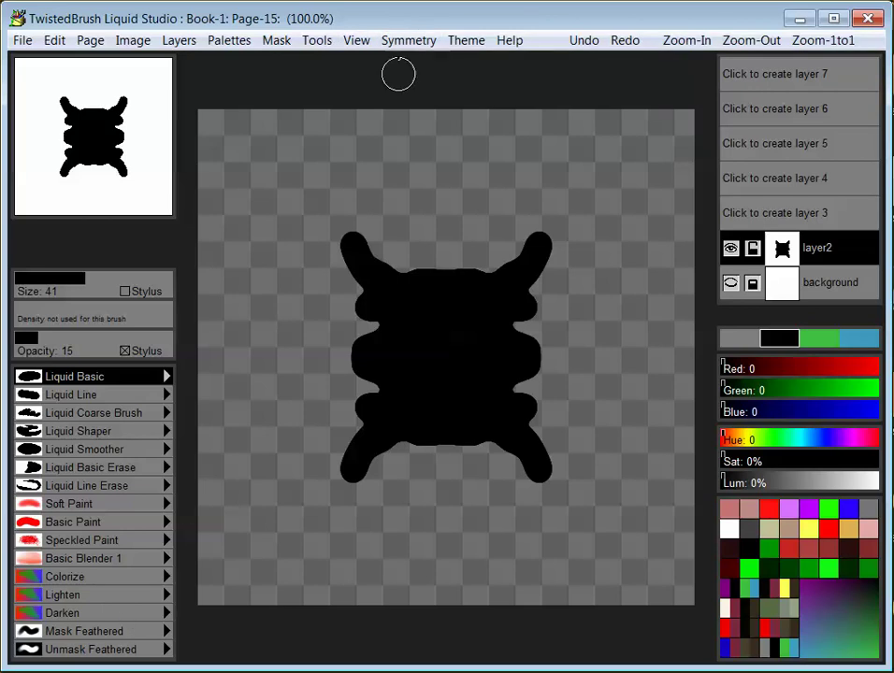
mouse_move(361, 330)
mouse_down()
mouse_move(342, 369)
mouse_move(377, 342)
mouse_move(404, 292)
mouse_move(379, 285)
mouse_move(372, 243)
mouse_move(321, 257)
mouse_move(368, 278)
mouse_move(340, 316)
mouse_move(444, 253)
mouse_move(418, 268)
mouse_move(366, 221)
mouse_move(363, 258)
mouse_up()
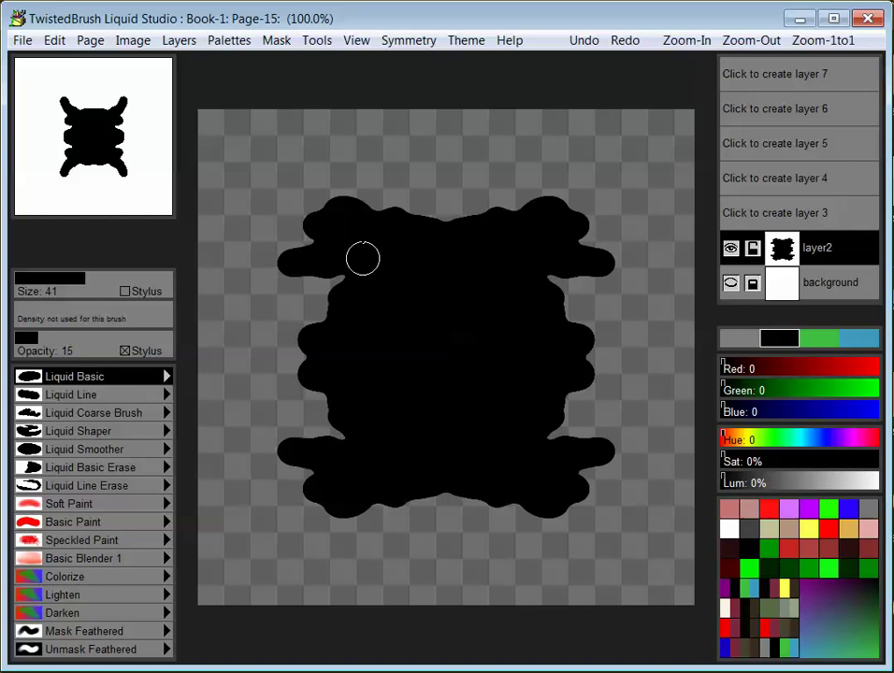
Paint mirrored red (255, 14, 14) patches over the four corners of the black shape using Basic Paint at size 80
click(62, 523)
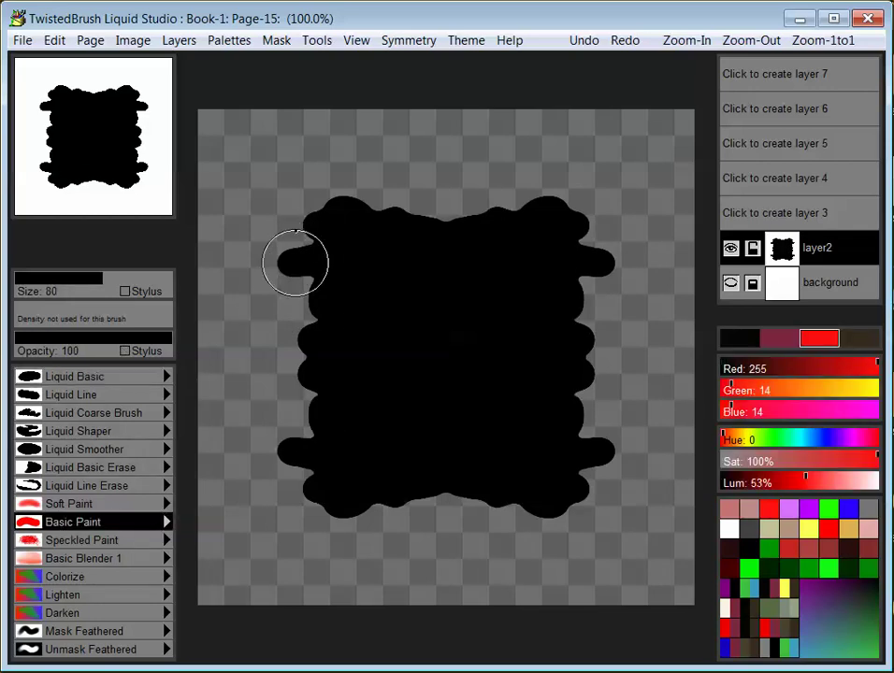
mouse_move(309, 239)
mouse_down()
mouse_move(345, 278)
mouse_move(352, 204)
mouse_move(362, 219)
mouse_move(340, 283)
mouse_move(367, 304)
mouse_up()
click(407, 40)
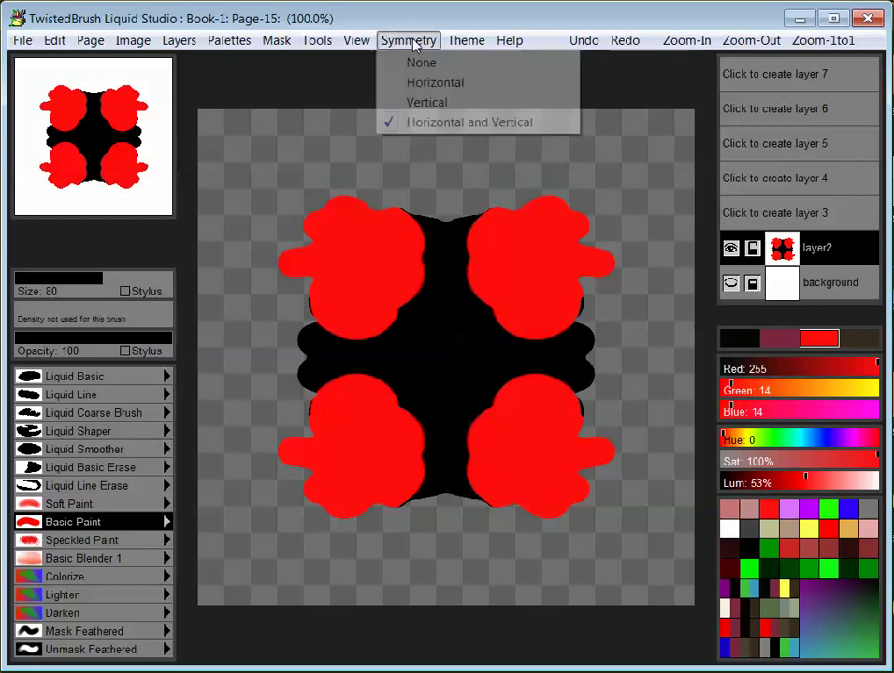
click(402, 37)
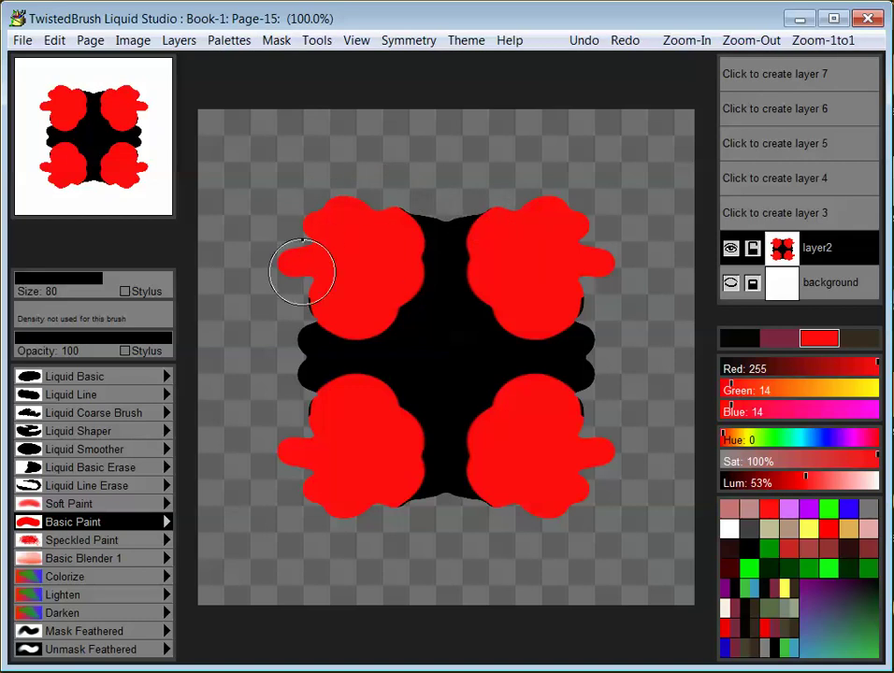
click(285, 44)
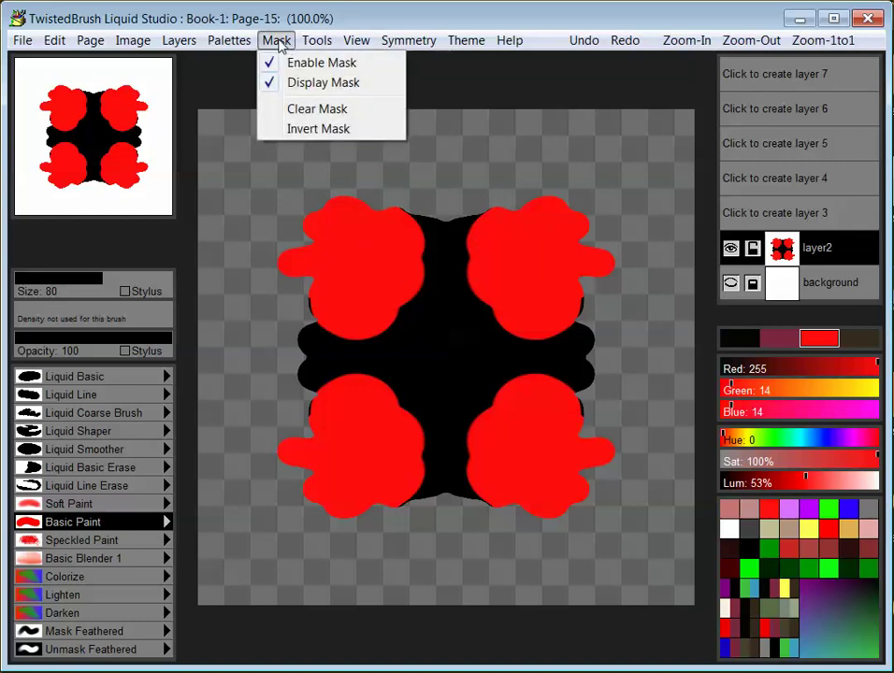
click(278, 41)
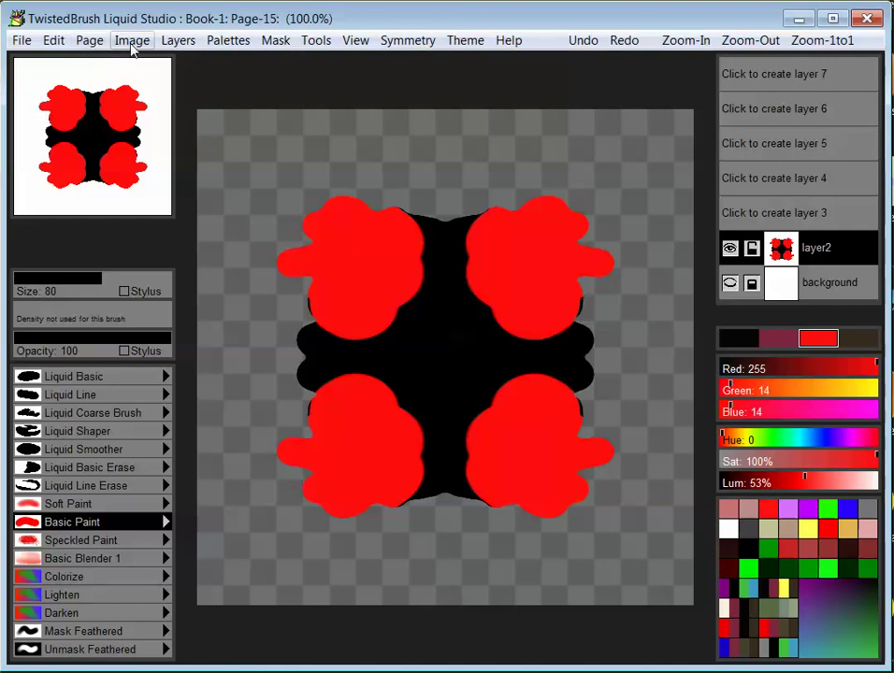
click(23, 44)
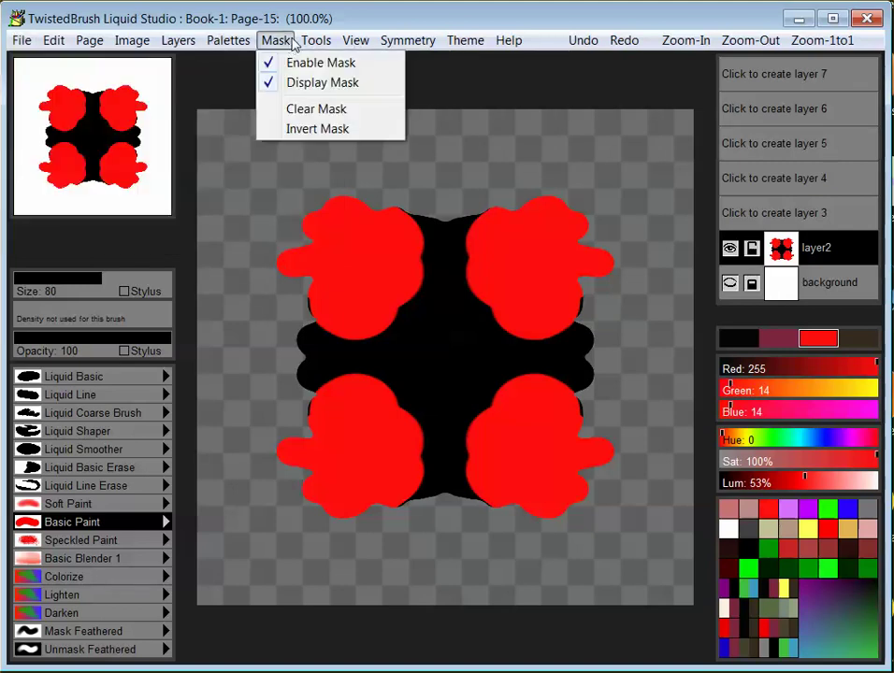
mouse_move(323, 47)
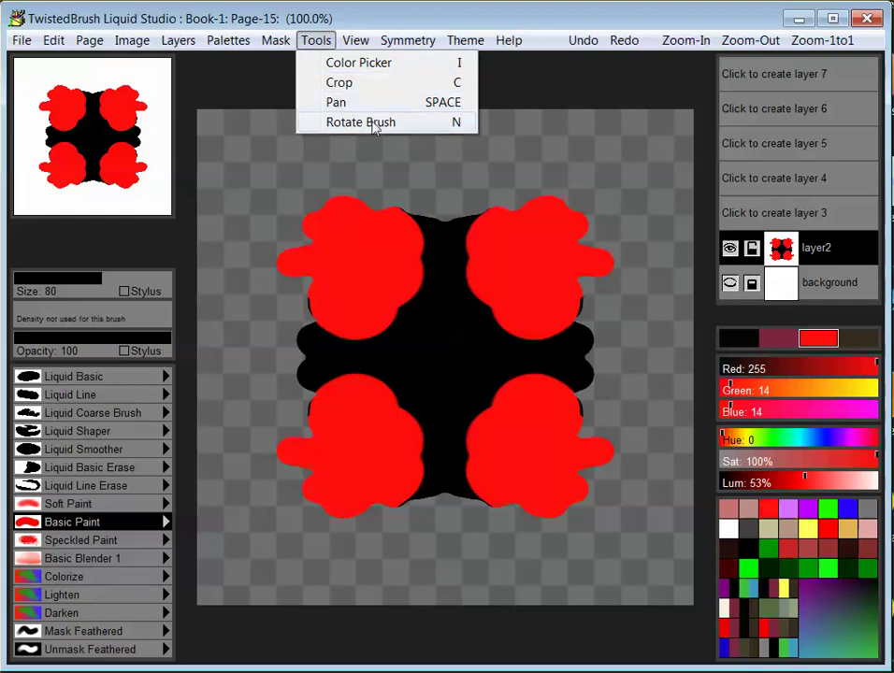
mouse_move(390, 47)
mouse_move(357, 44)
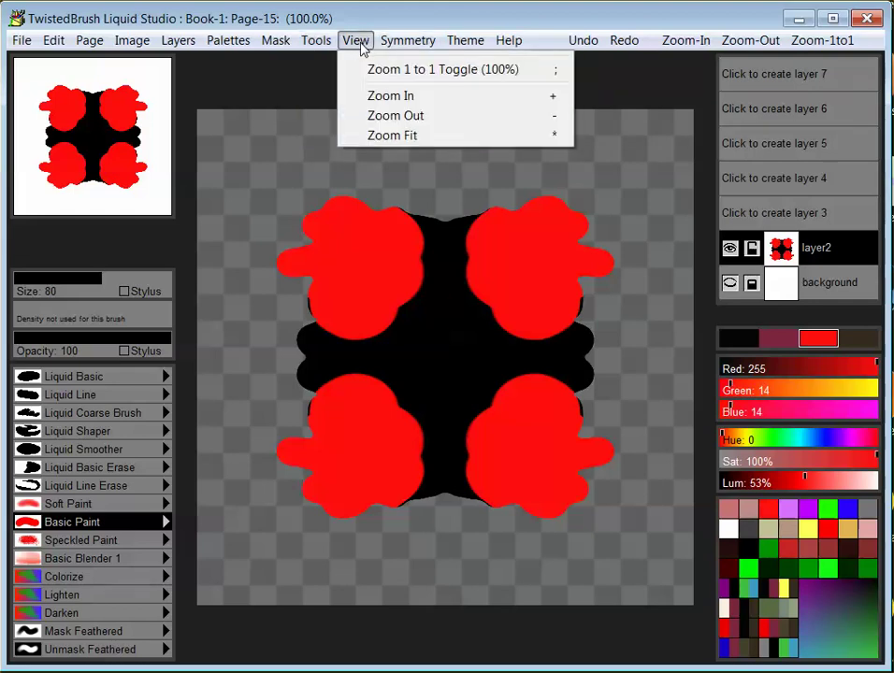
click(405, 39)
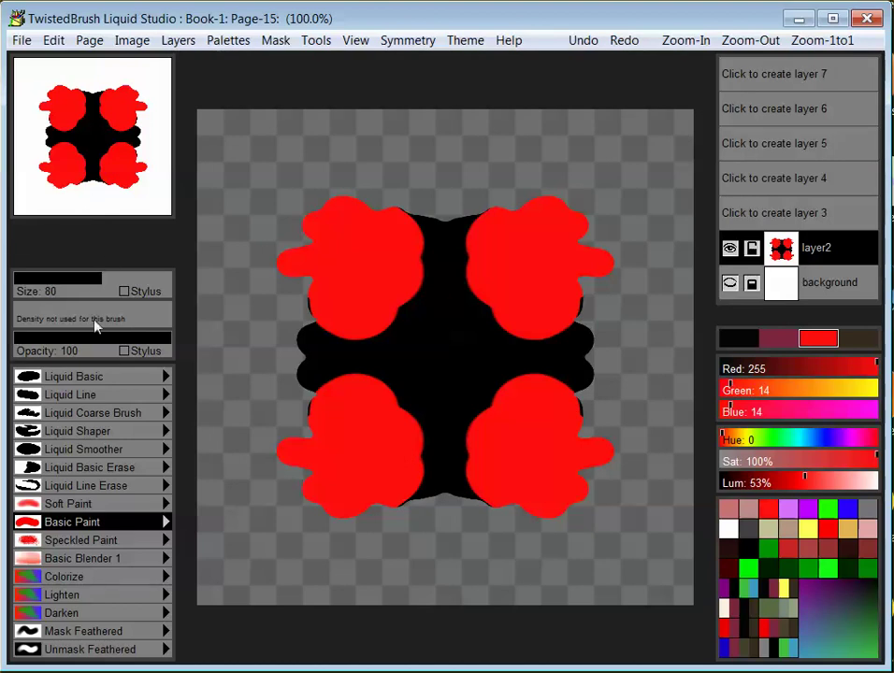
Try the Grey and the Black and White interface themes, and return to the Black theme
click(458, 42)
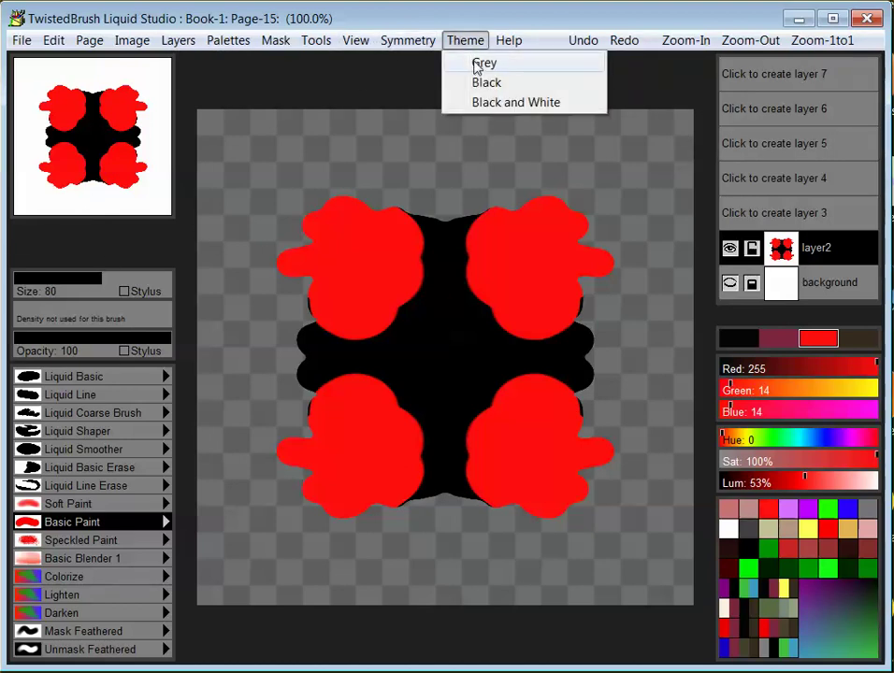
click(478, 65)
click(467, 42)
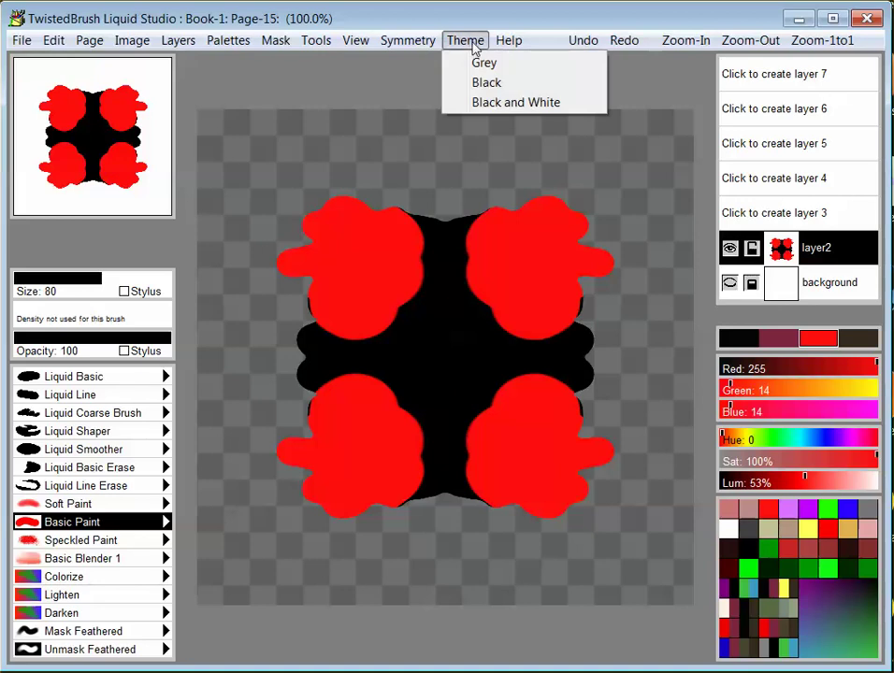
click(503, 102)
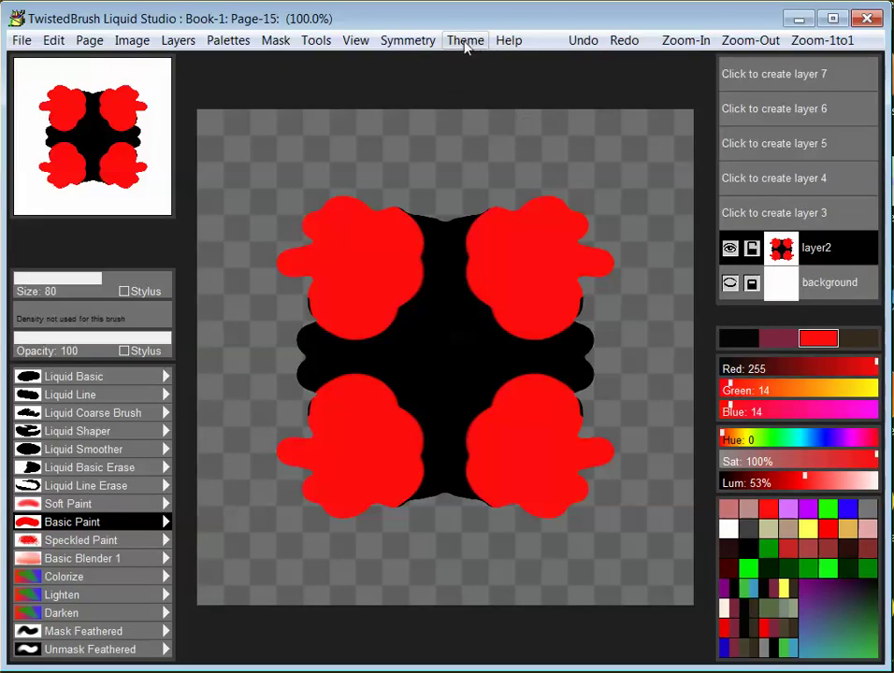
click(465, 40)
click(486, 81)
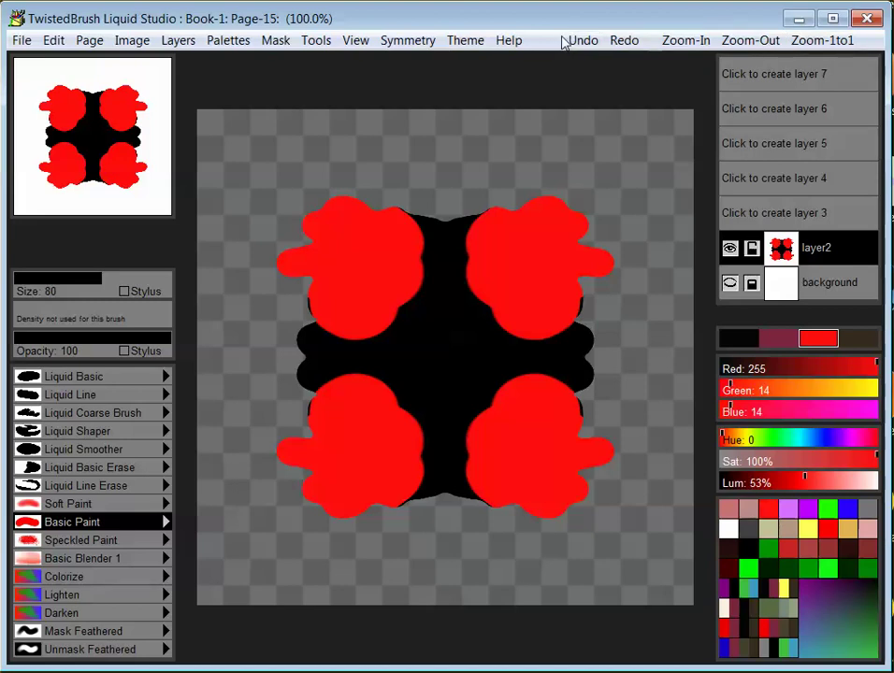
Go back two pages to the layered mushroom on page 13
click(355, 40)
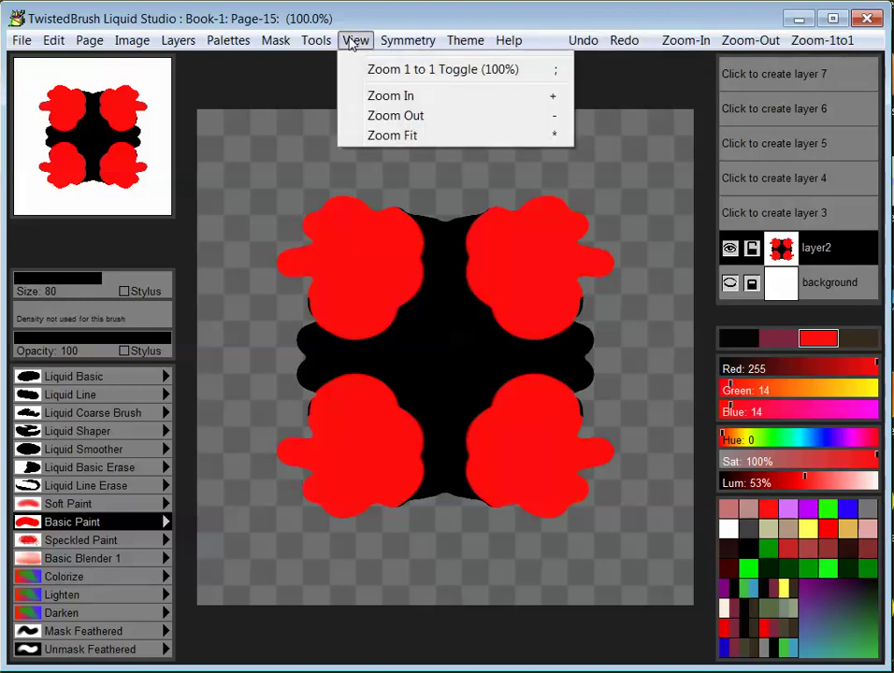
click(367, 21)
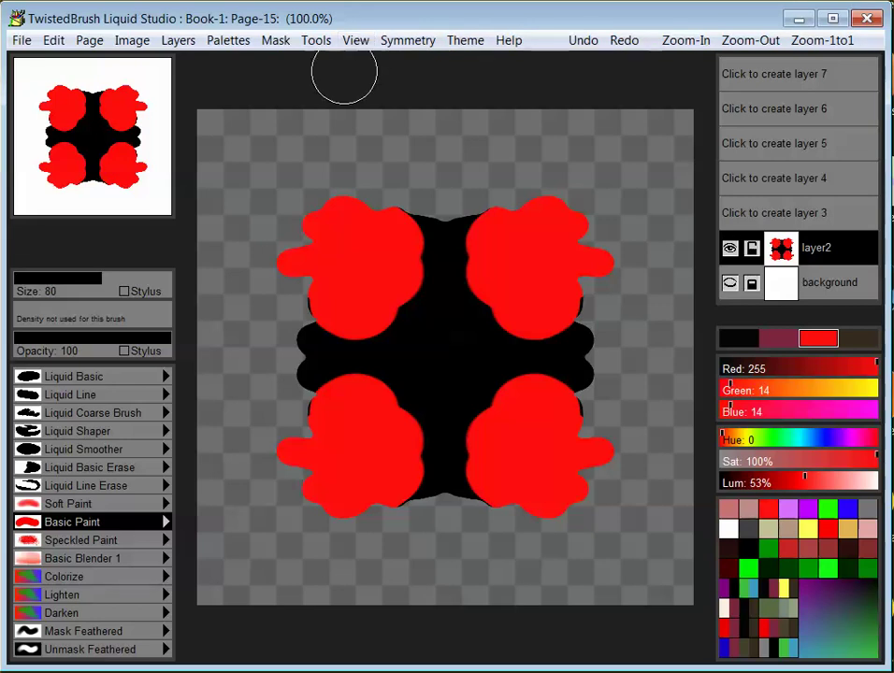
key(Page_Up)
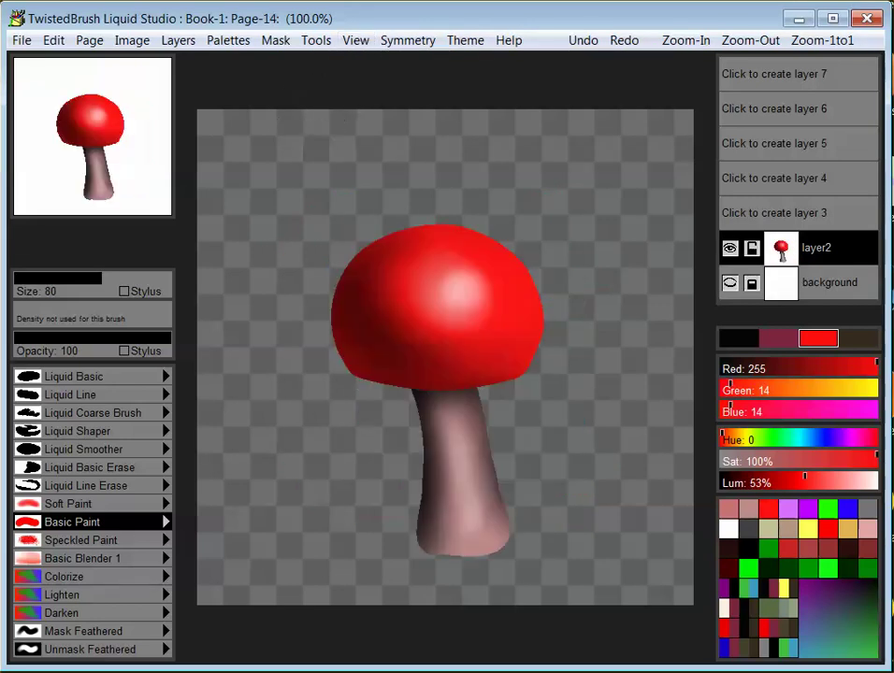
key(Page_Up)
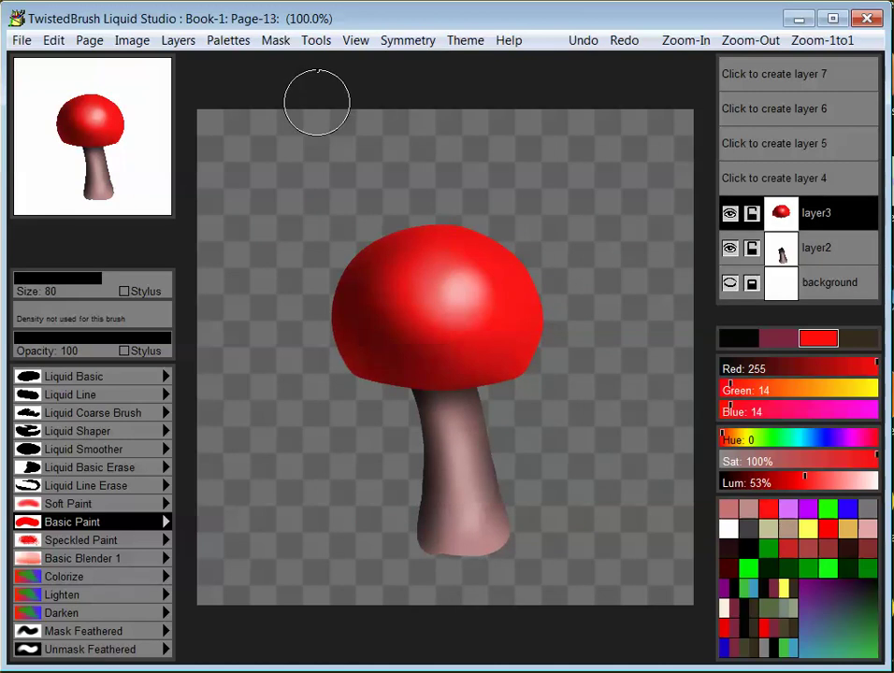